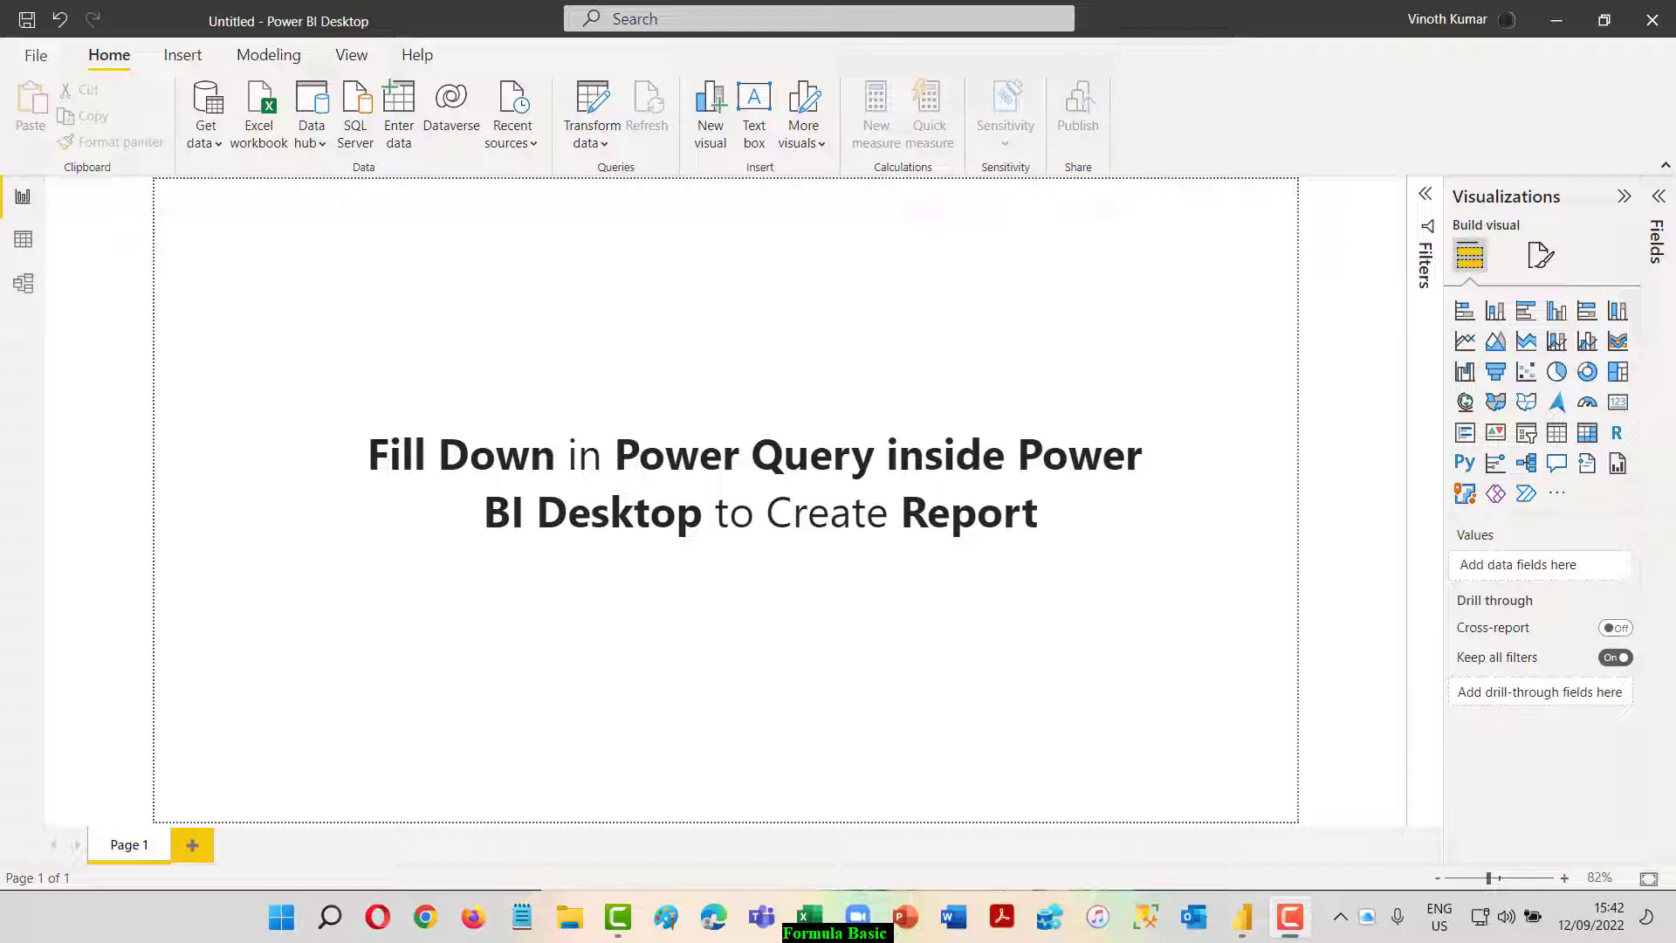
Switch to Excel and examine the row extent and column headers of Sheet2 in Raw file.xlsx
left_click(807, 921)
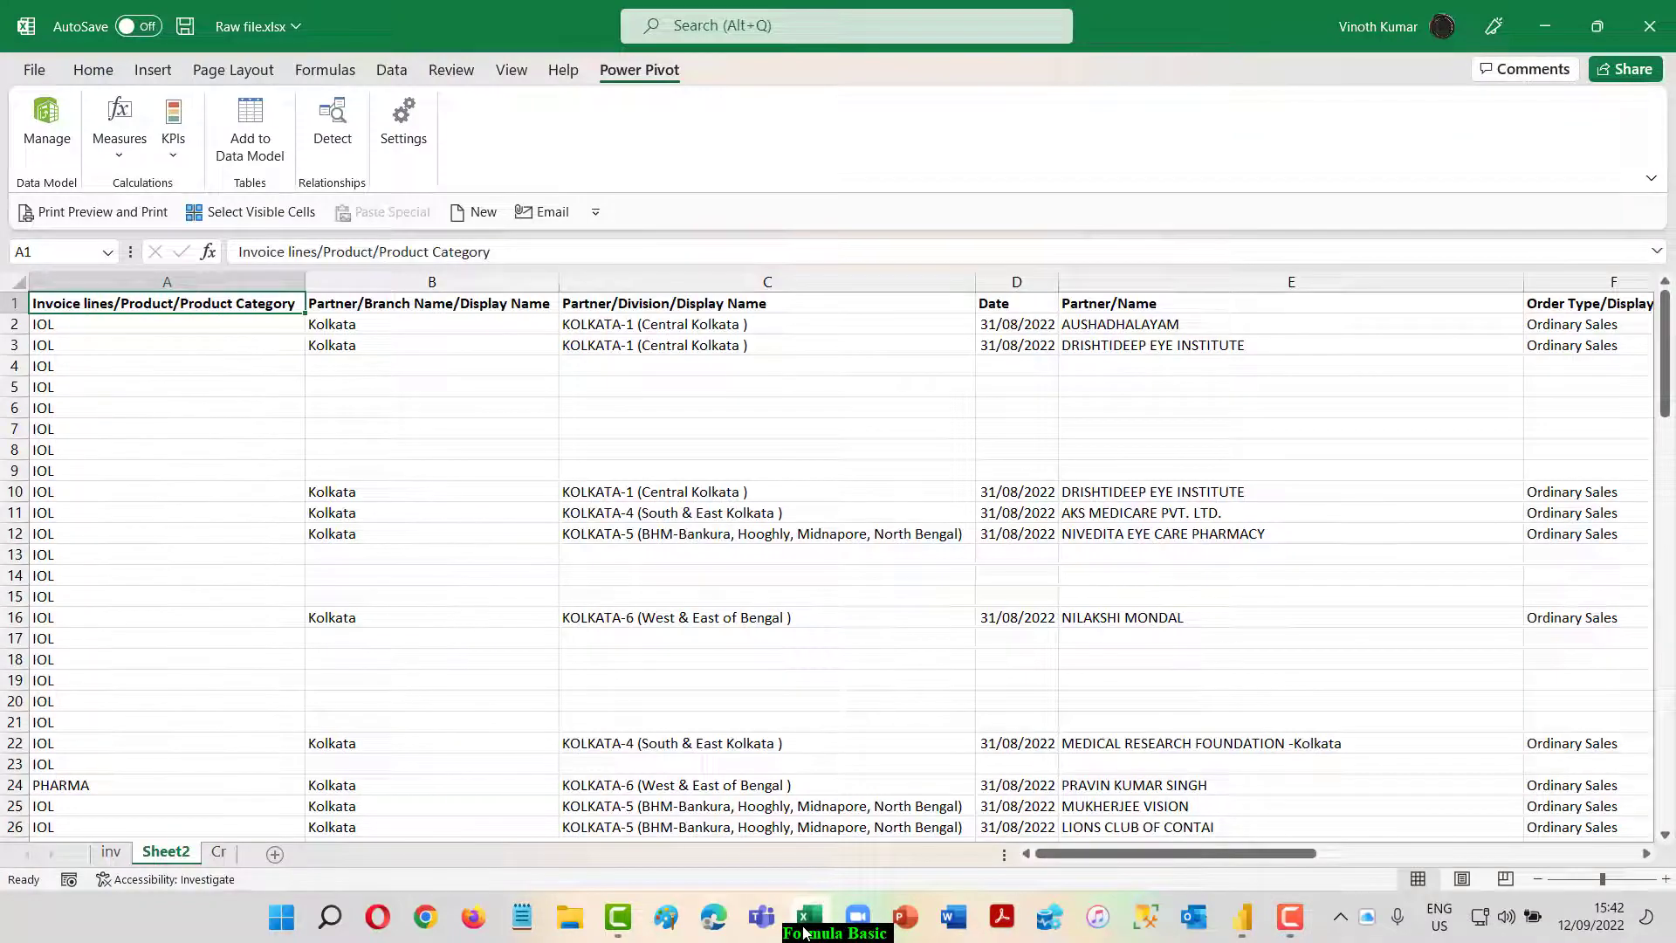
key("ctrl+Down")
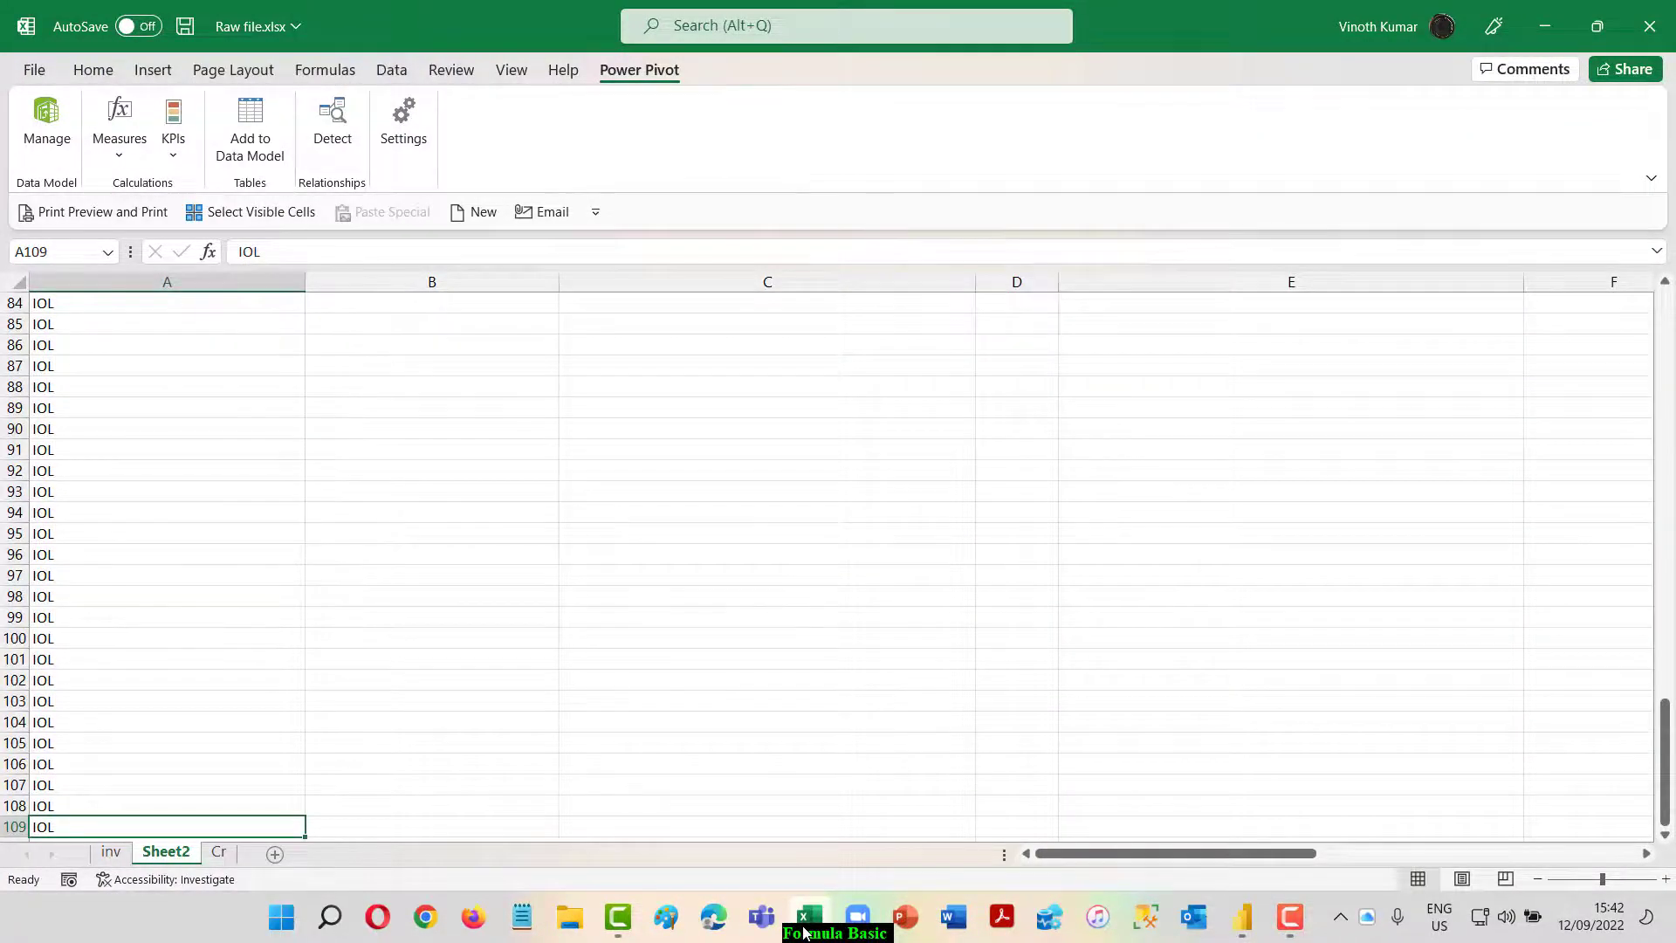
key("ctrl+Up")
key("Right")
key("Right")
key("Right")
key("Right")
key("Right")
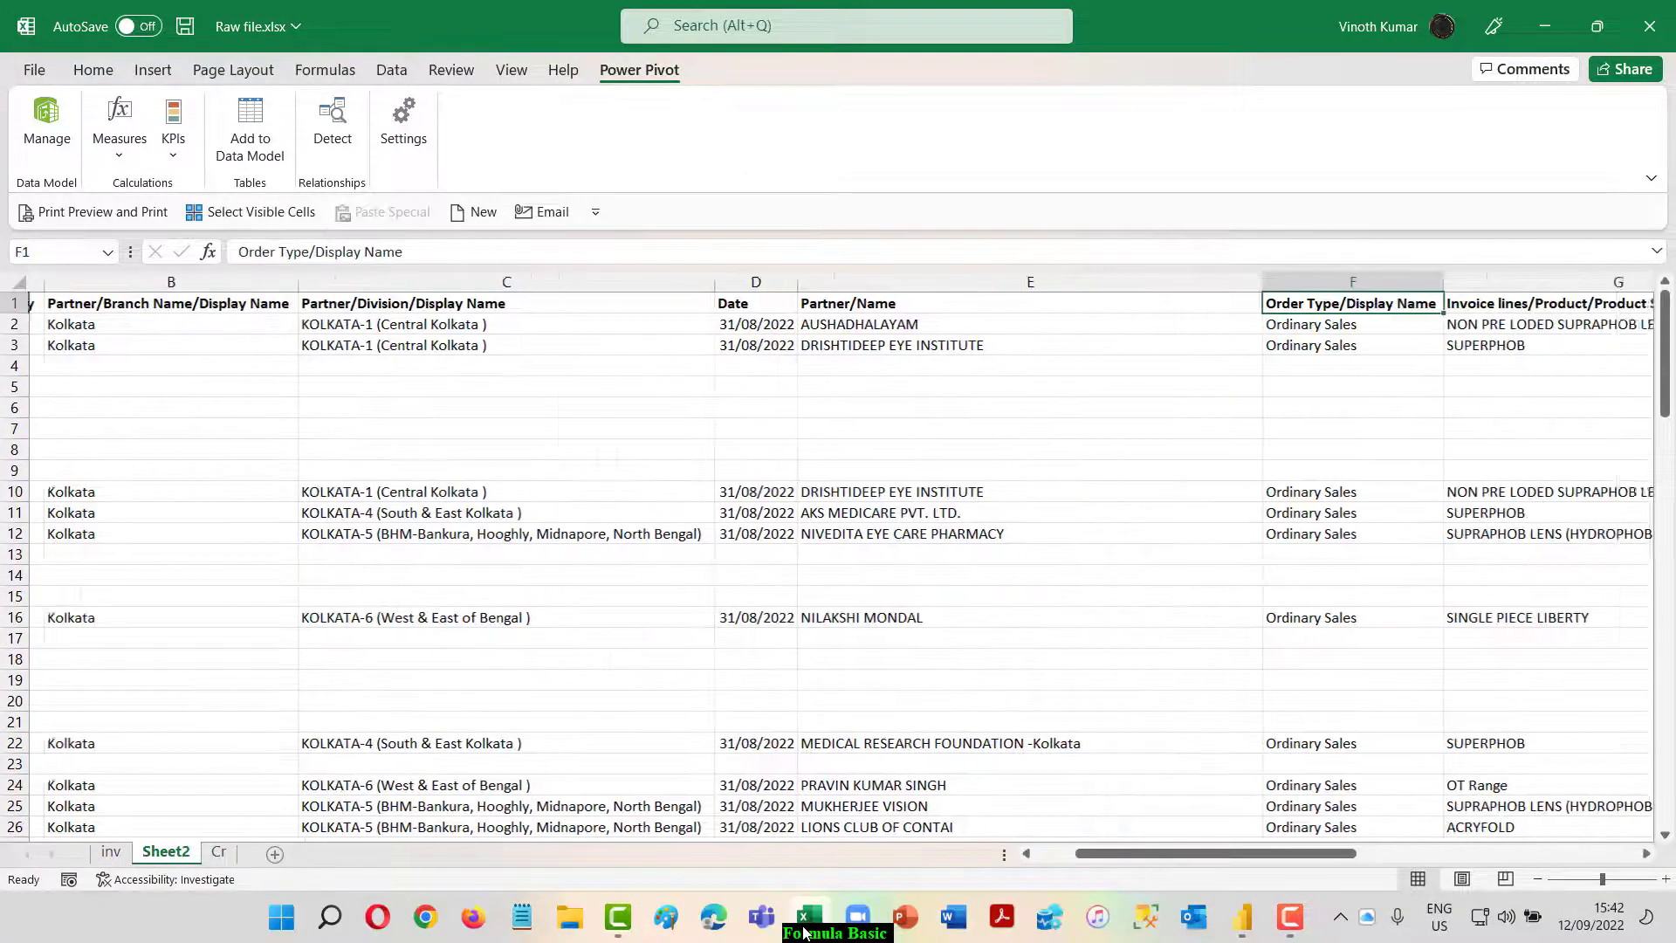
key("Right")
key("Right")
key("Right")
key("Right")
key("Right")
key("Right")
key("Right")
key("Right")
key("Right")
key("Right")
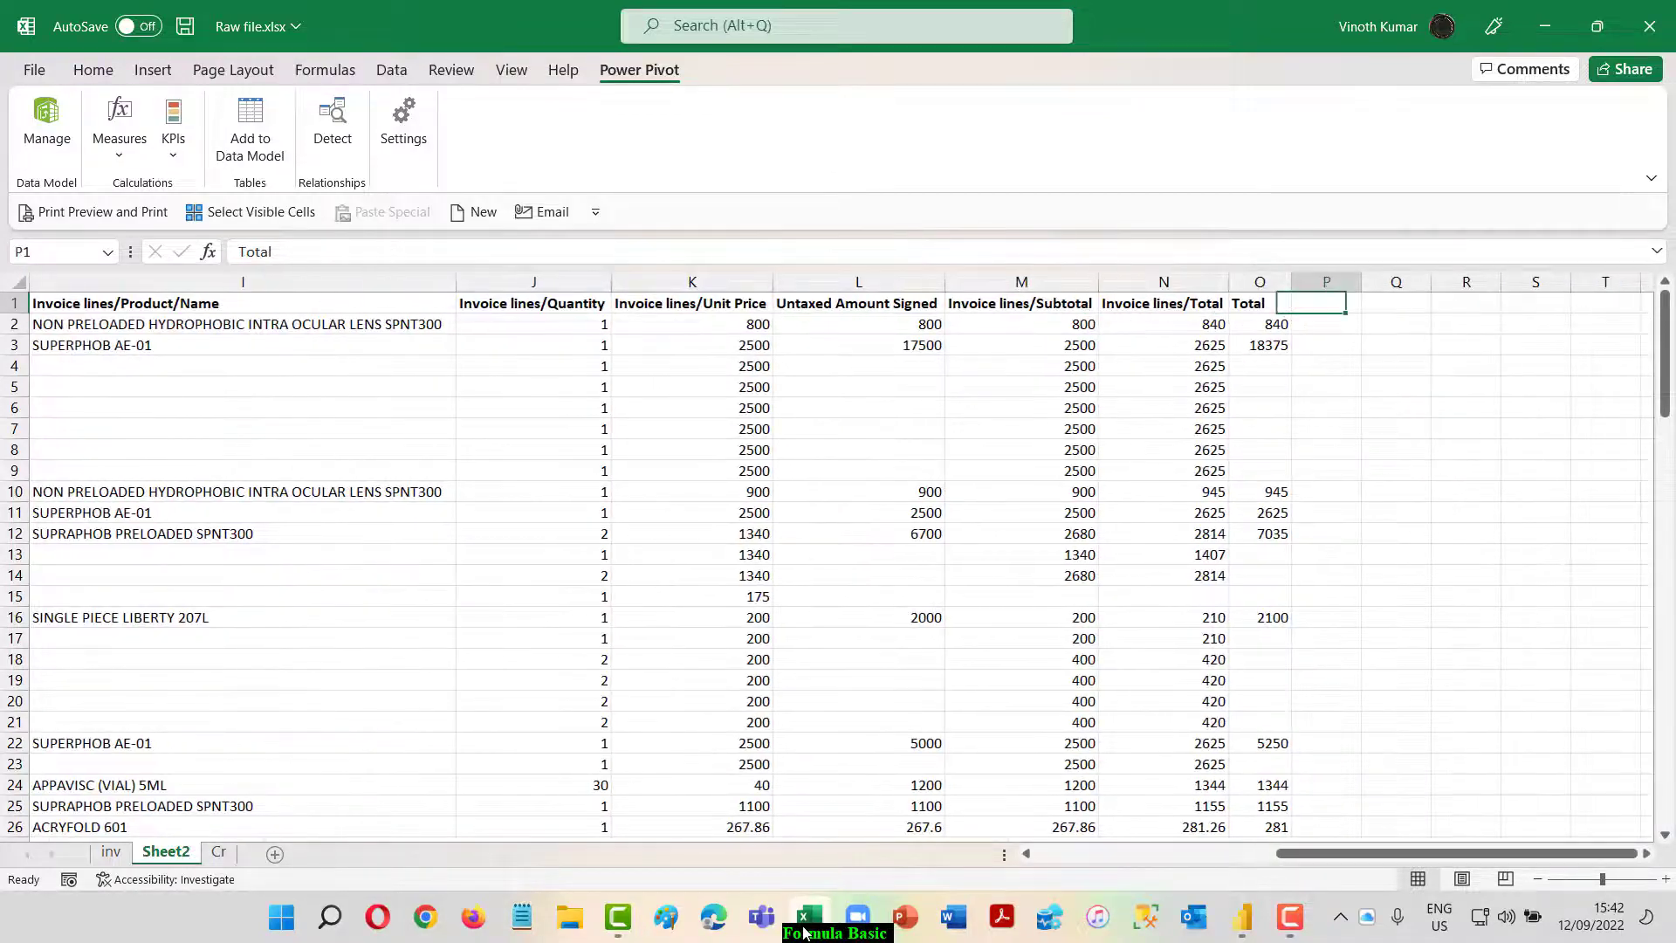
key("Left")
key("Left")
key("Left")
key("Left")
key("Left")
key("Left")
key("Left")
key("Left")
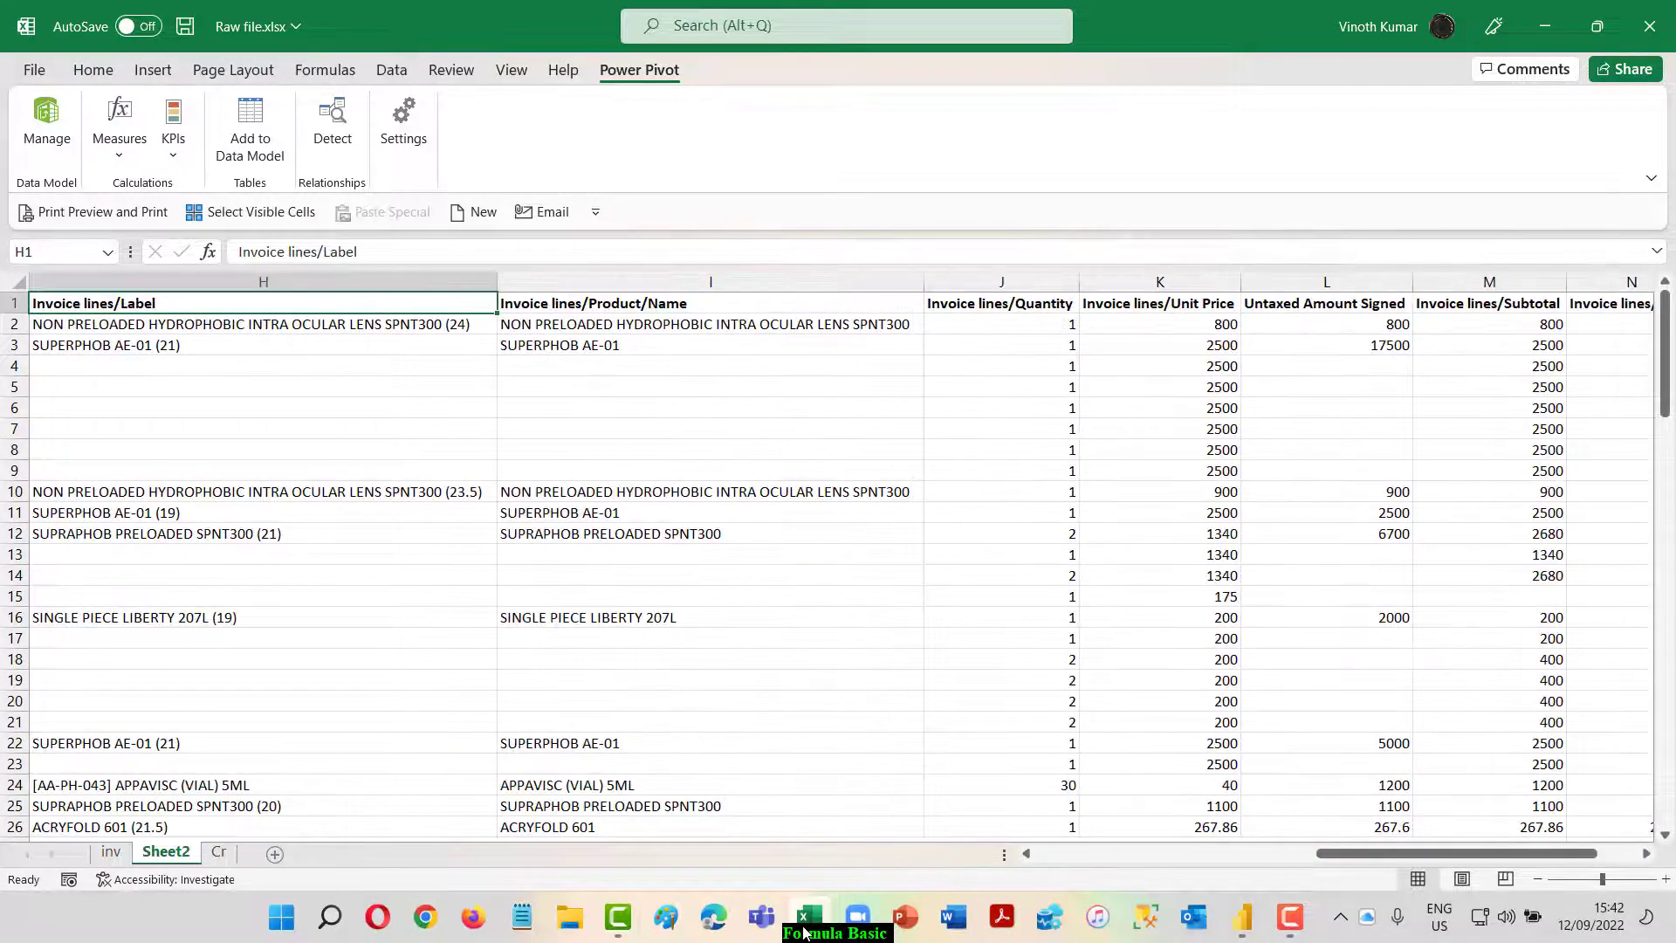
key("Left")
key("Left")
key("Left")
key("Left")
key("Left")
key("Left")
key("Left")
Examine the blank cells in Sheet2's columns from Partner/Branch Name/Display Name through Invoice lines/Product/Name
key("Down")
key("Right")
key("Right")
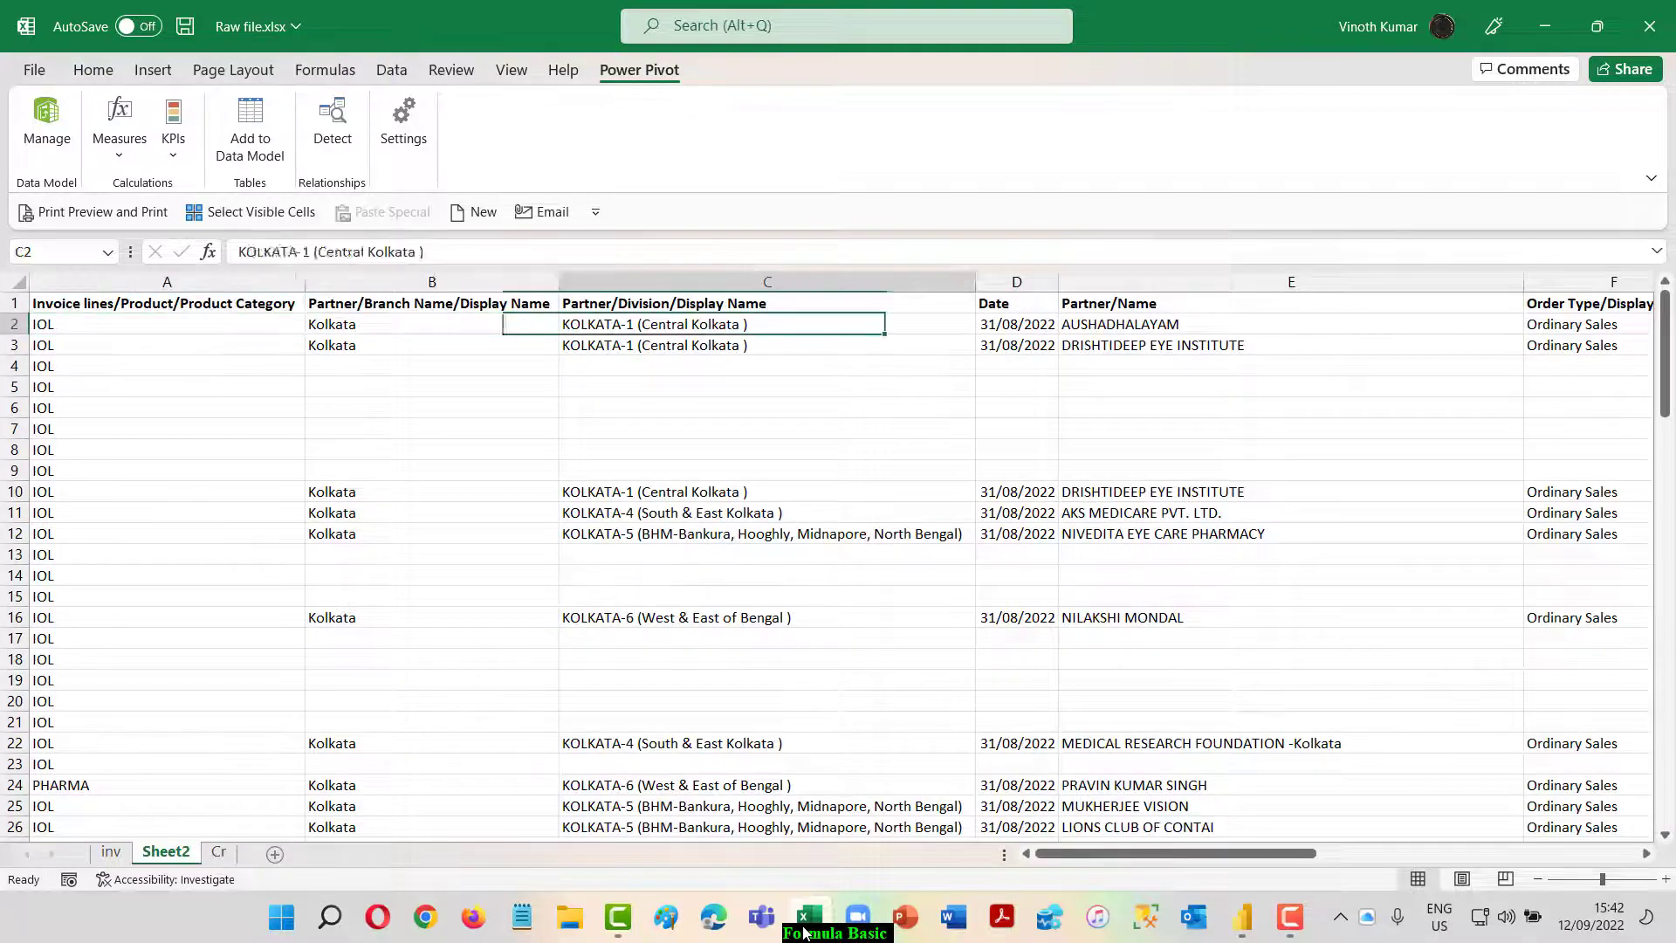
key("Up")
key("Left")
key("Right")
key("Right")
key("Right")
key("Right")
key("Right")
key("Right")
key("Right")
key("Right")
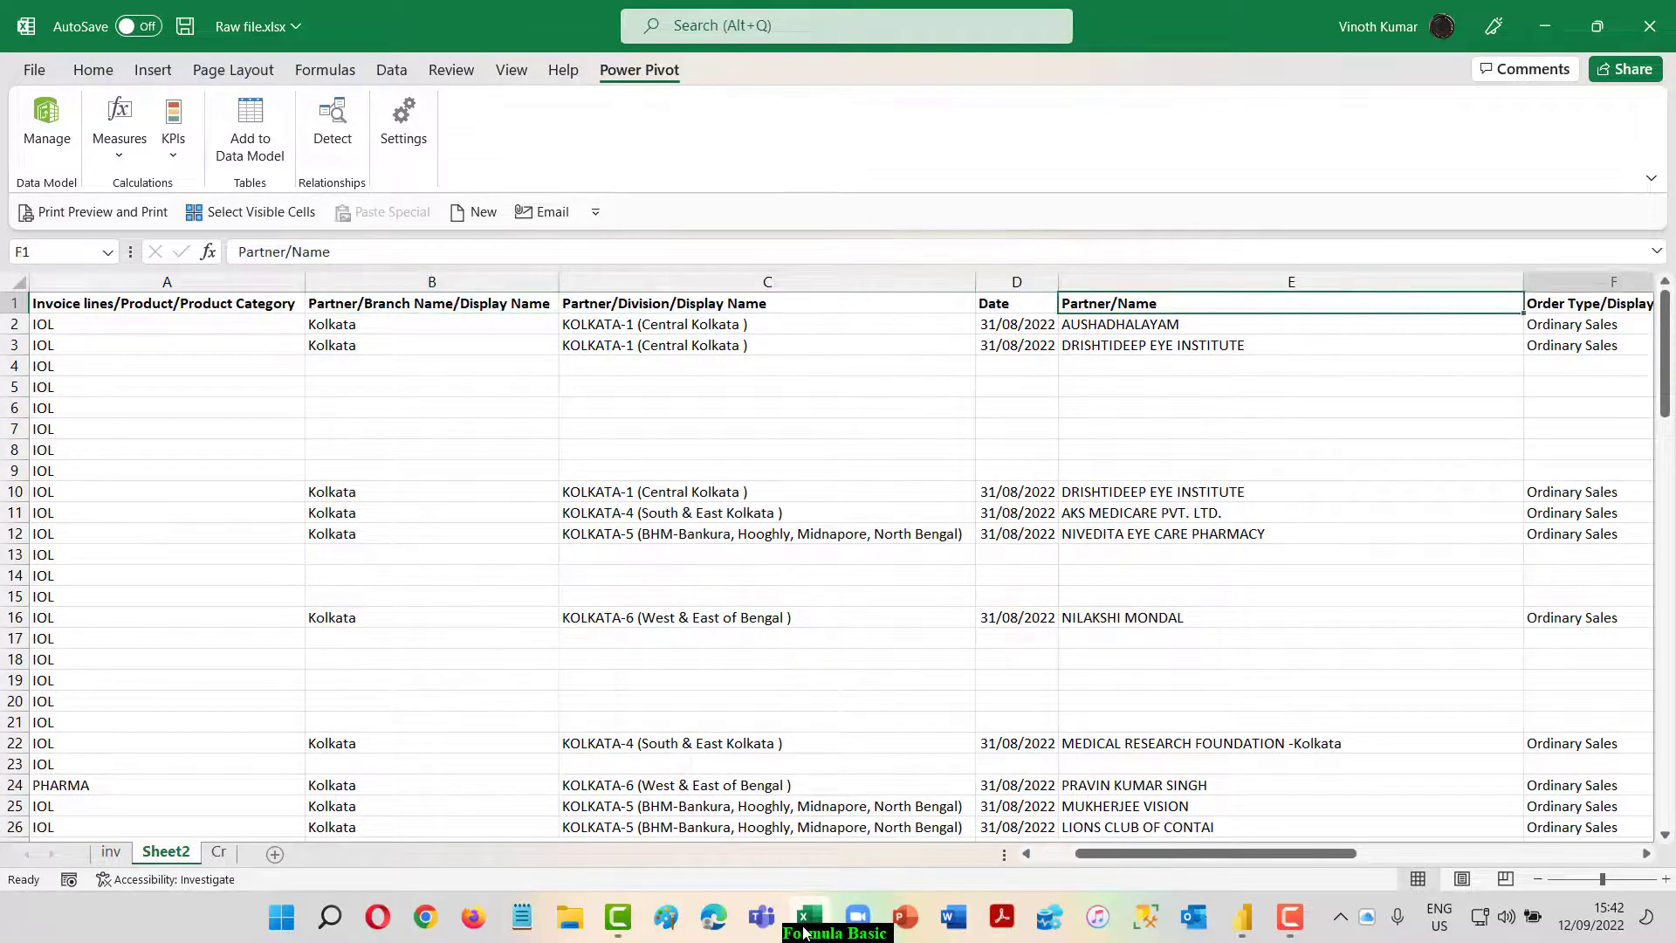
key("Left")
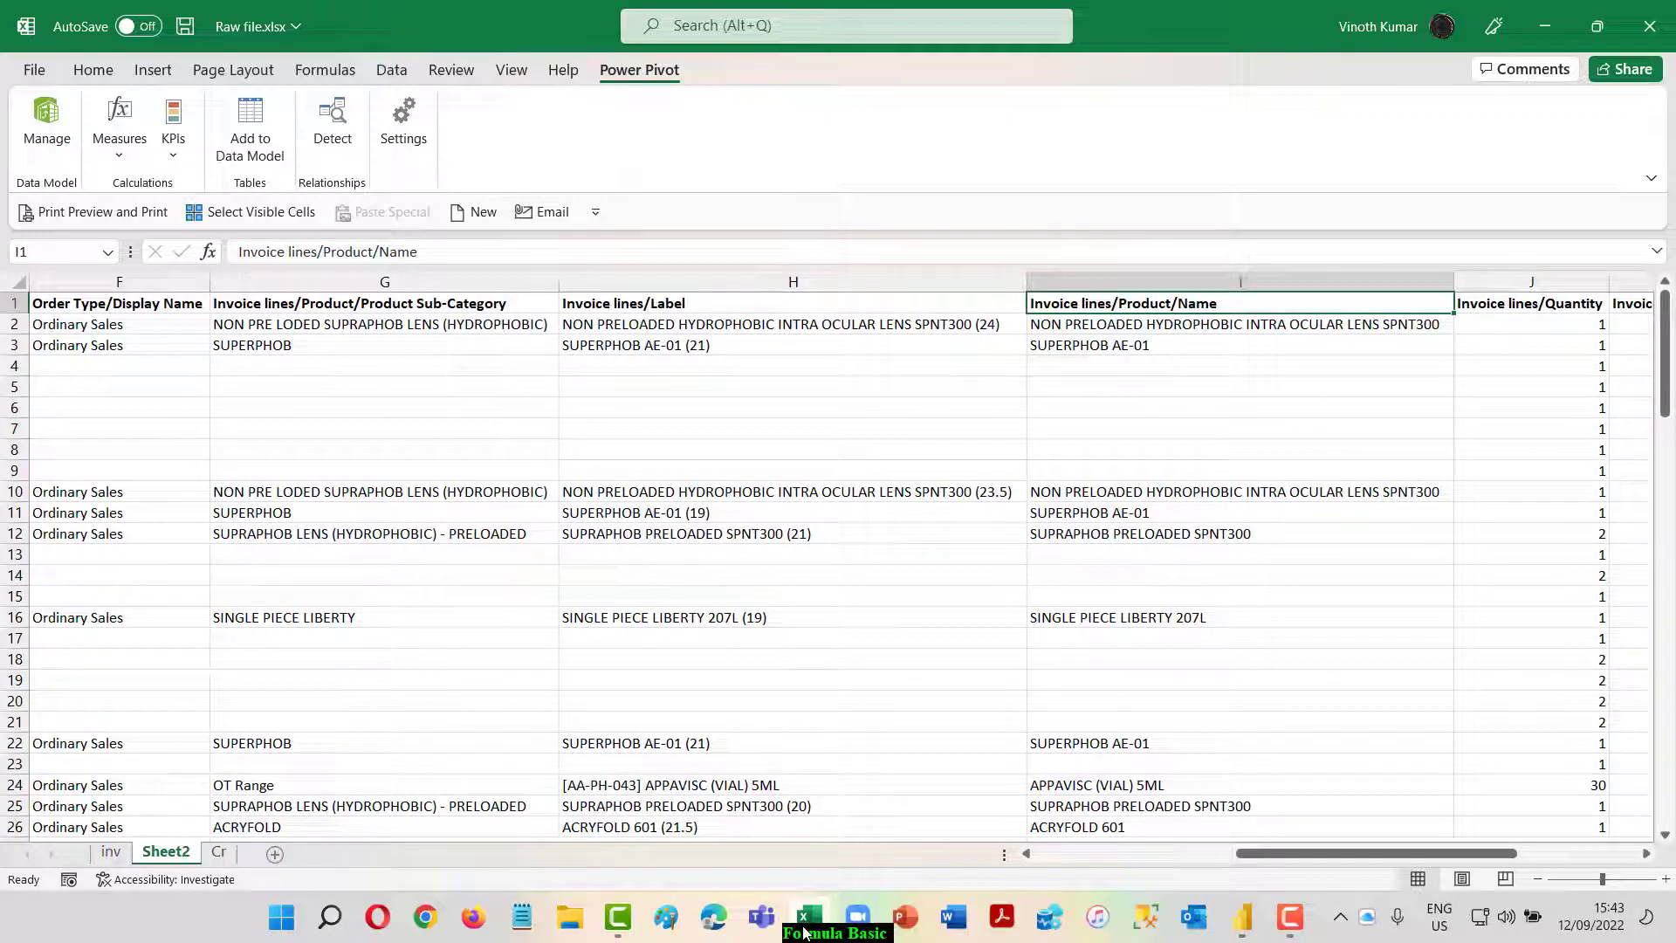
key("Left")
key("Left")
key("Left")
key("Left")
key("Left")
key("Left")
key("Left")
key("Left")
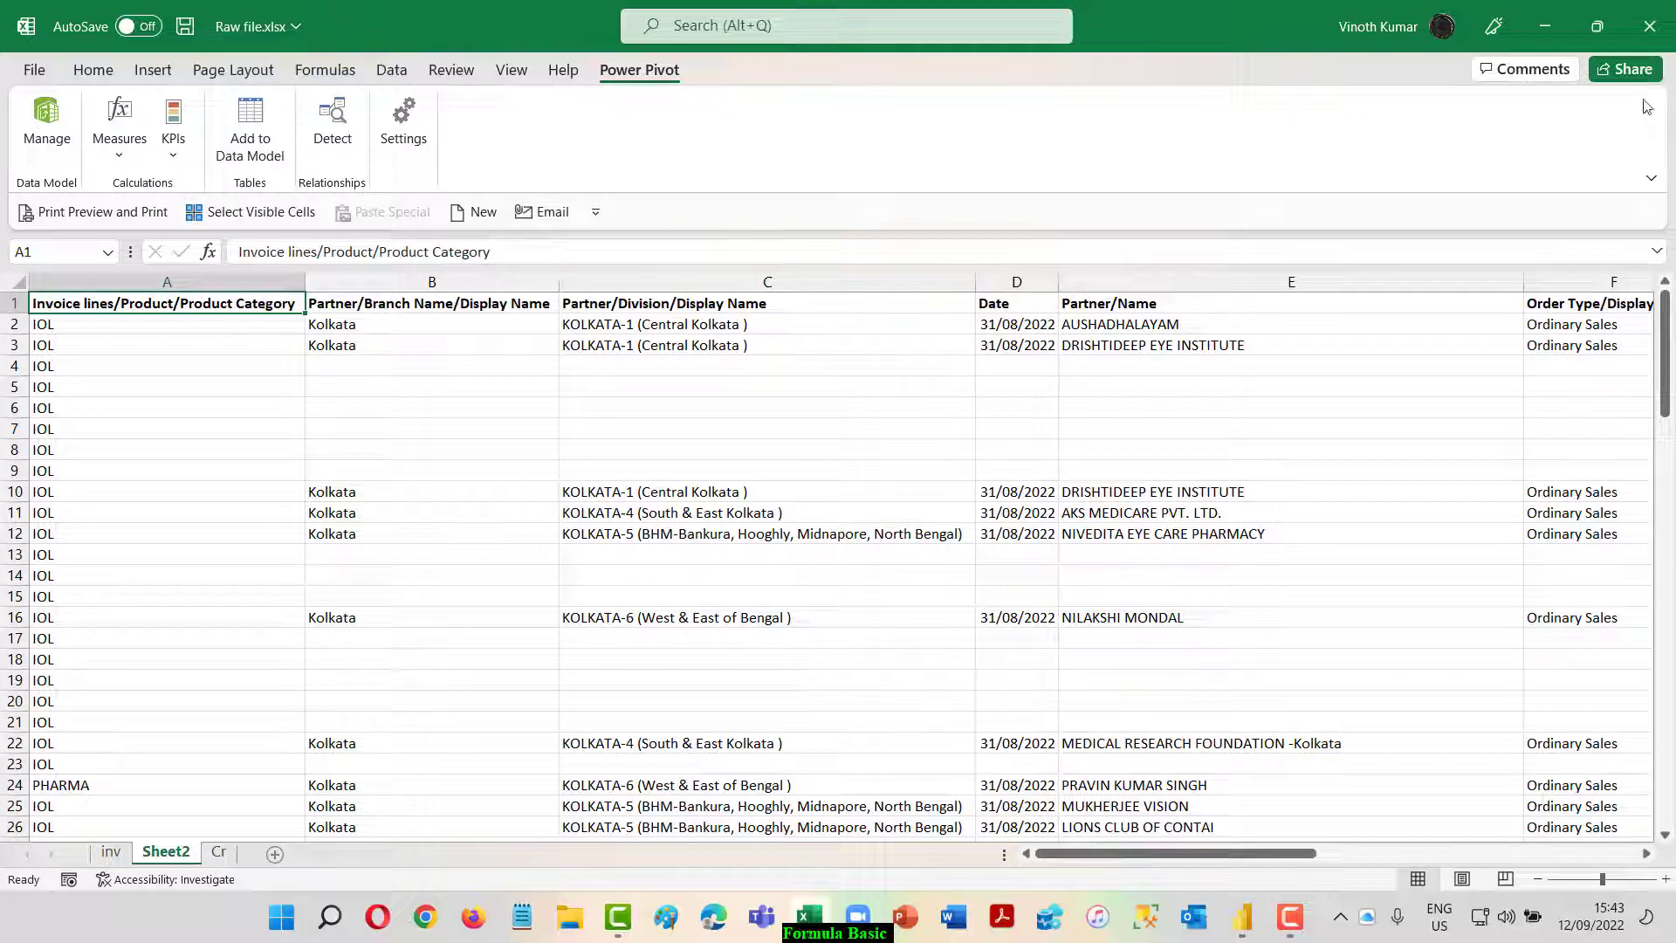
Close Raw file.xlsx with its changes saved and switch back to Power BI Desktop
left_click(1650, 27)
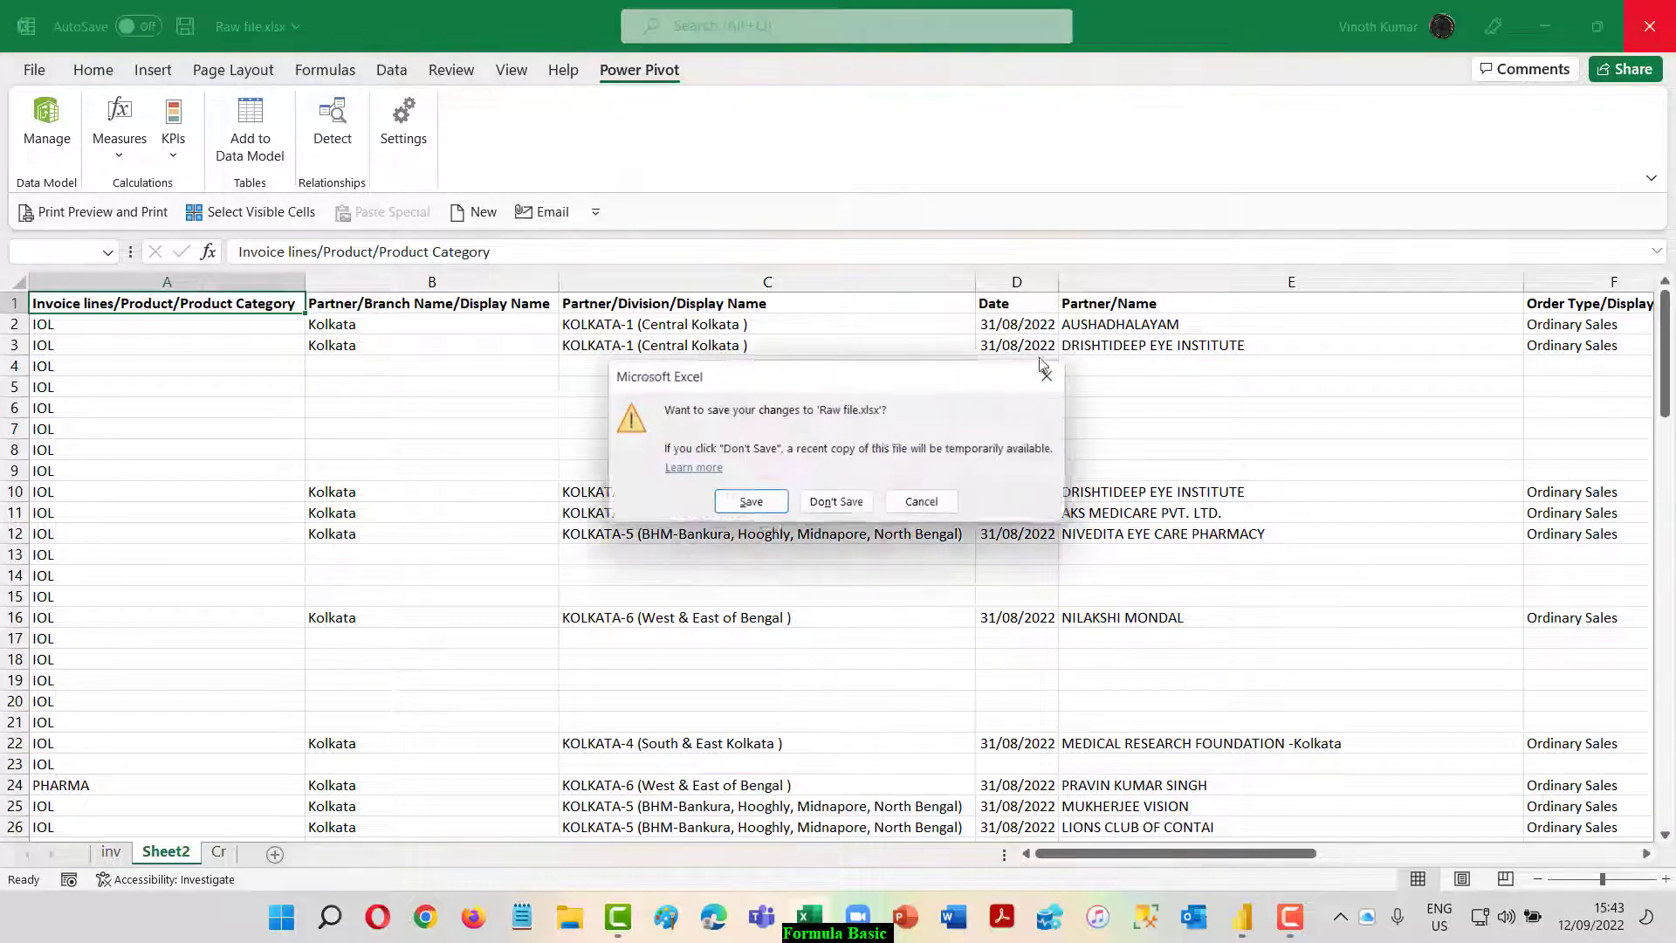
left_click(751, 503)
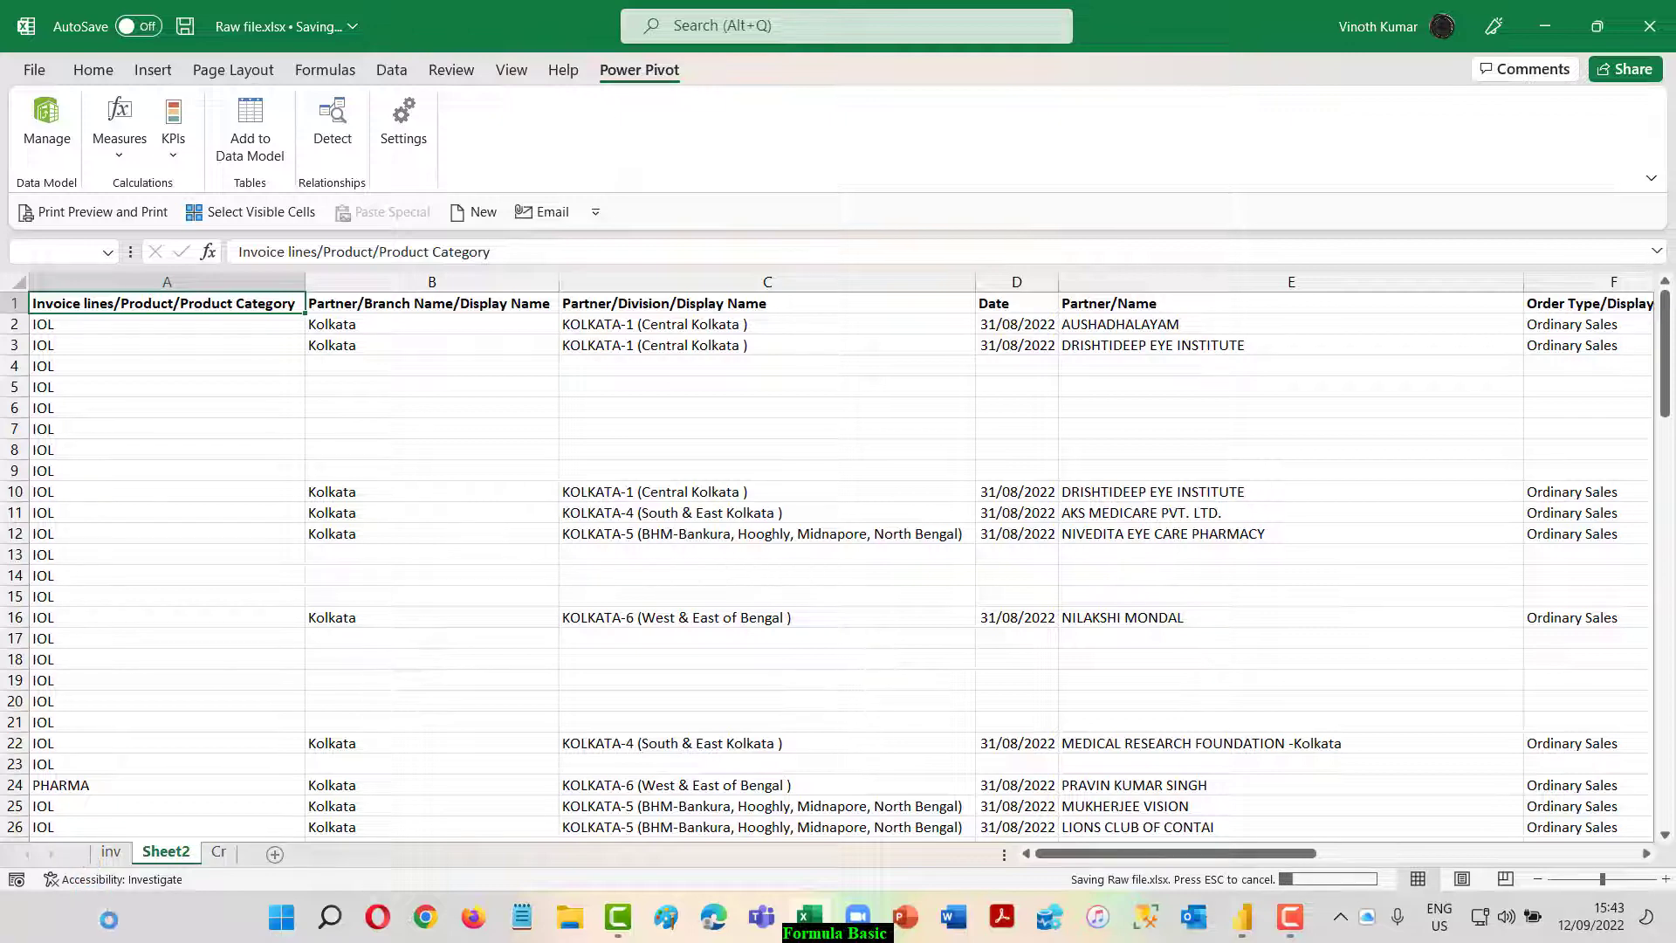
left_click(1244, 934)
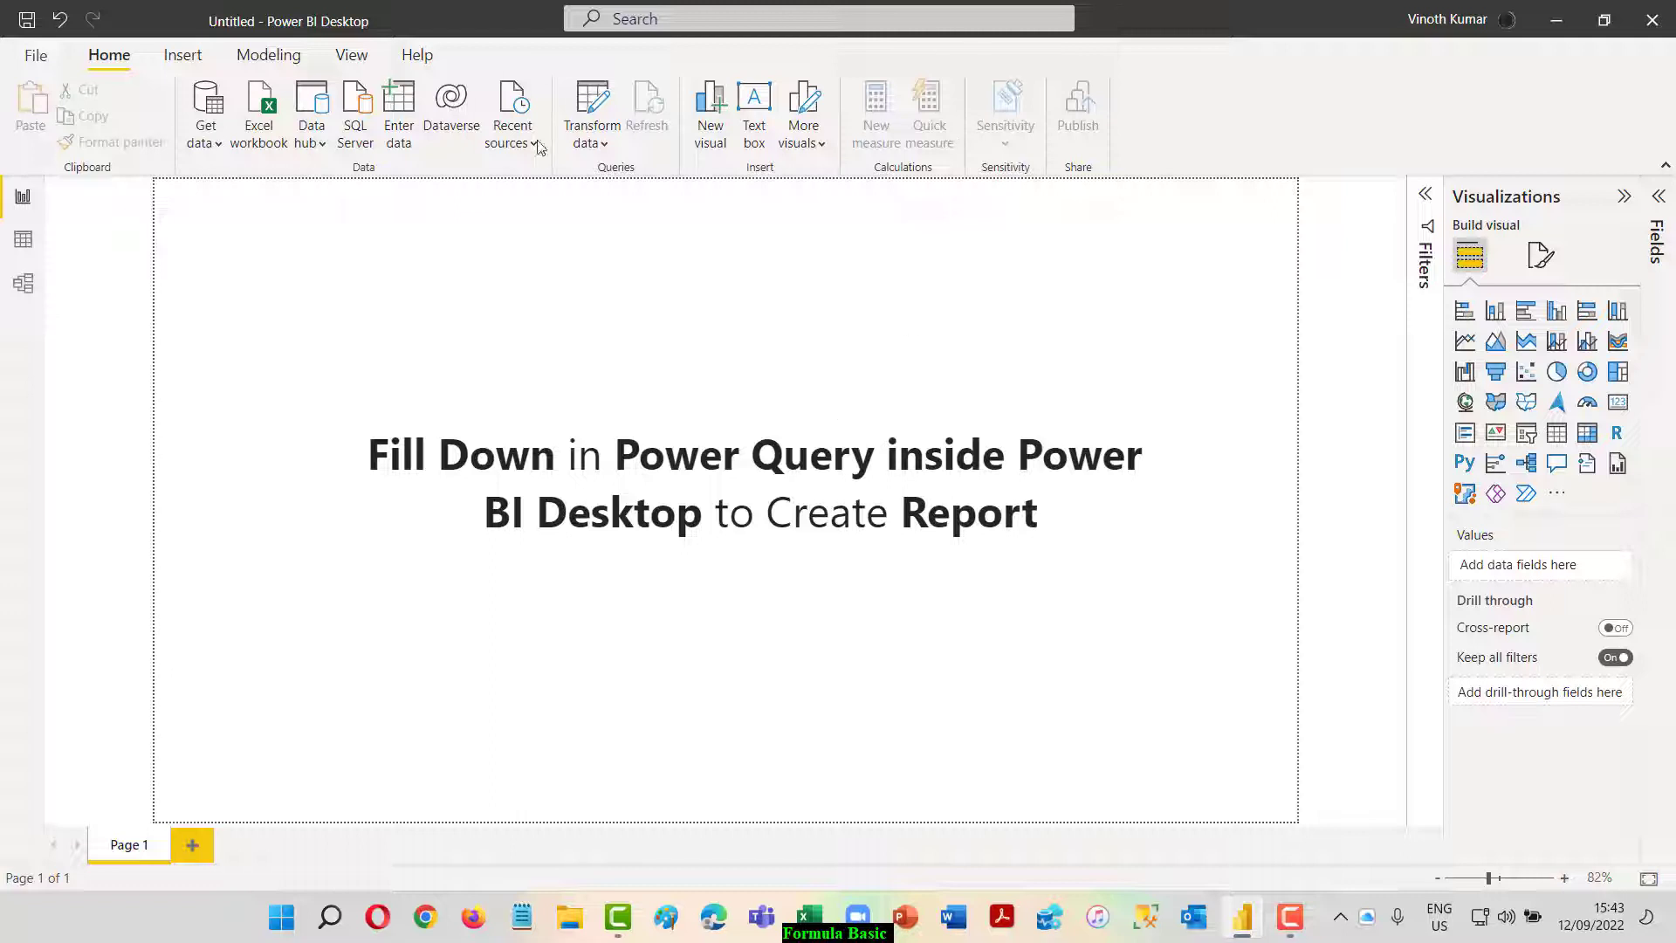
Open the Power Query Editor and import Sheet2 from the Excel workbook Raw file.xlsx as a new query
left_click(602, 143)
left_click(662, 181)
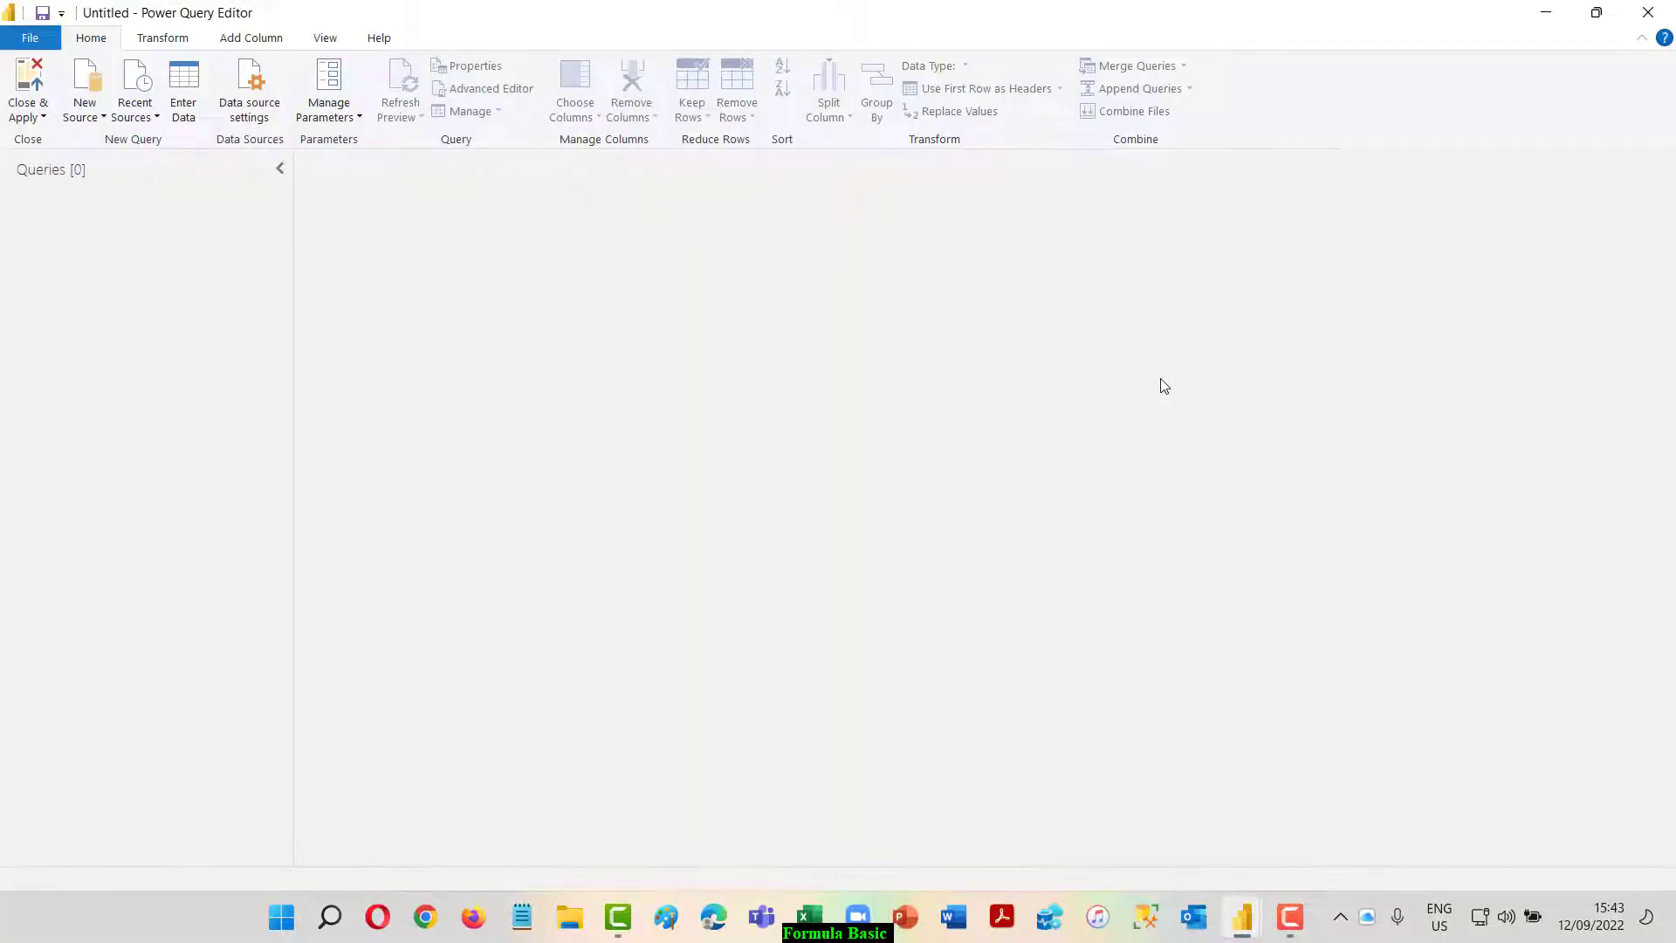
left_click(85, 109)
left_click(140, 174)
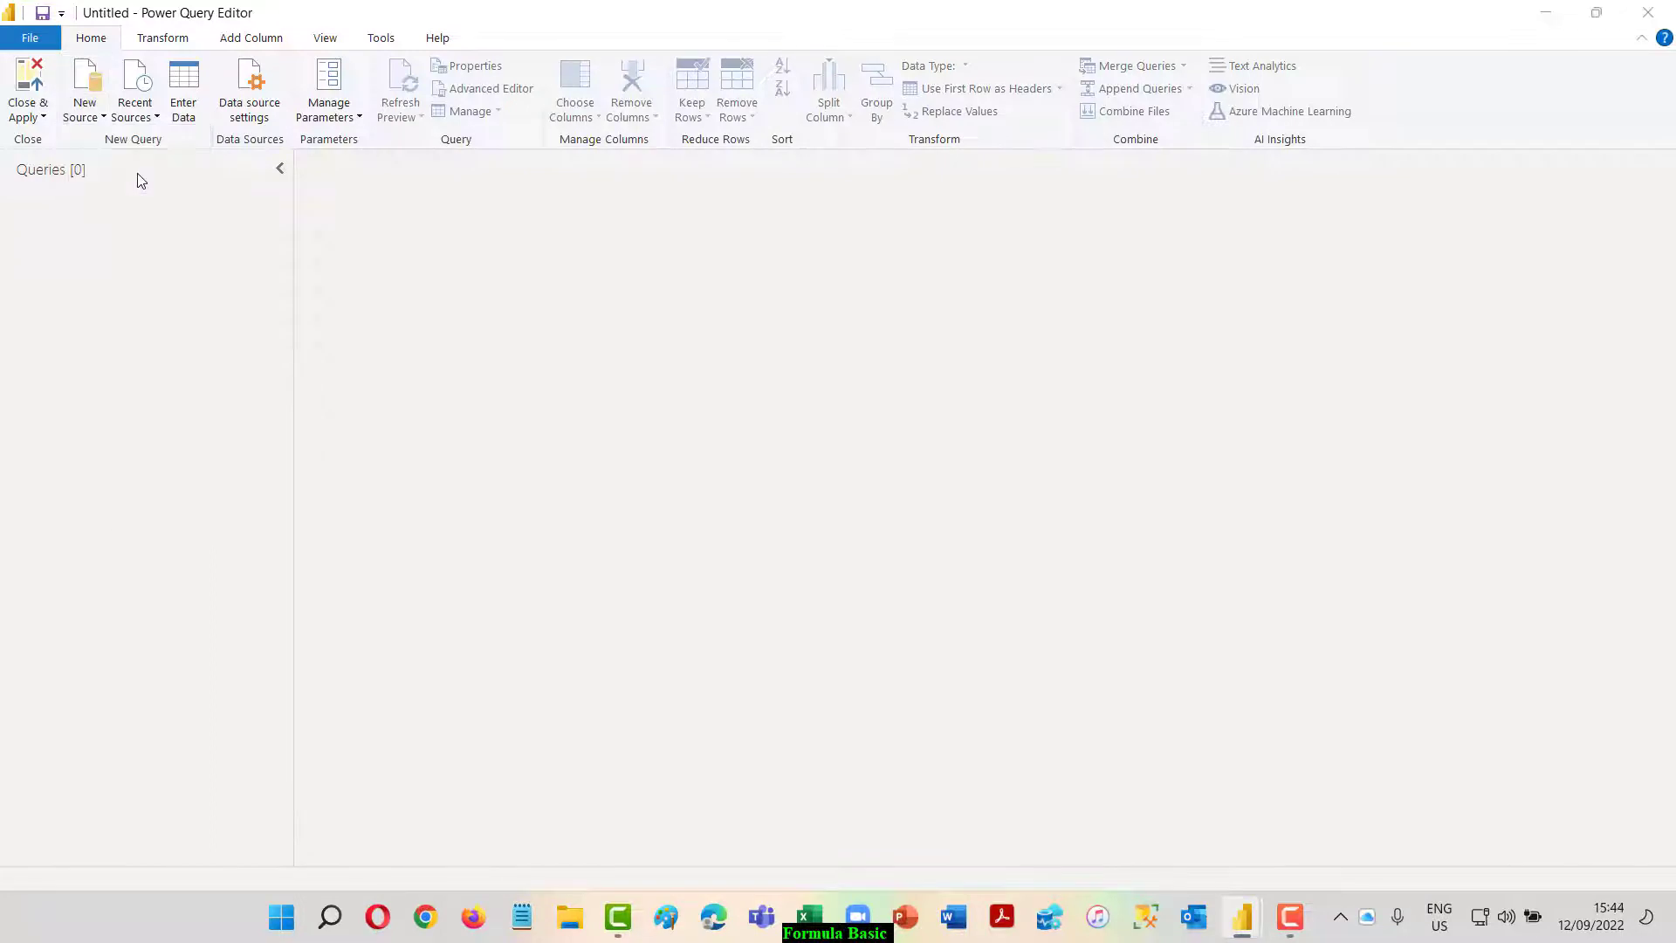
double_click(247, 199)
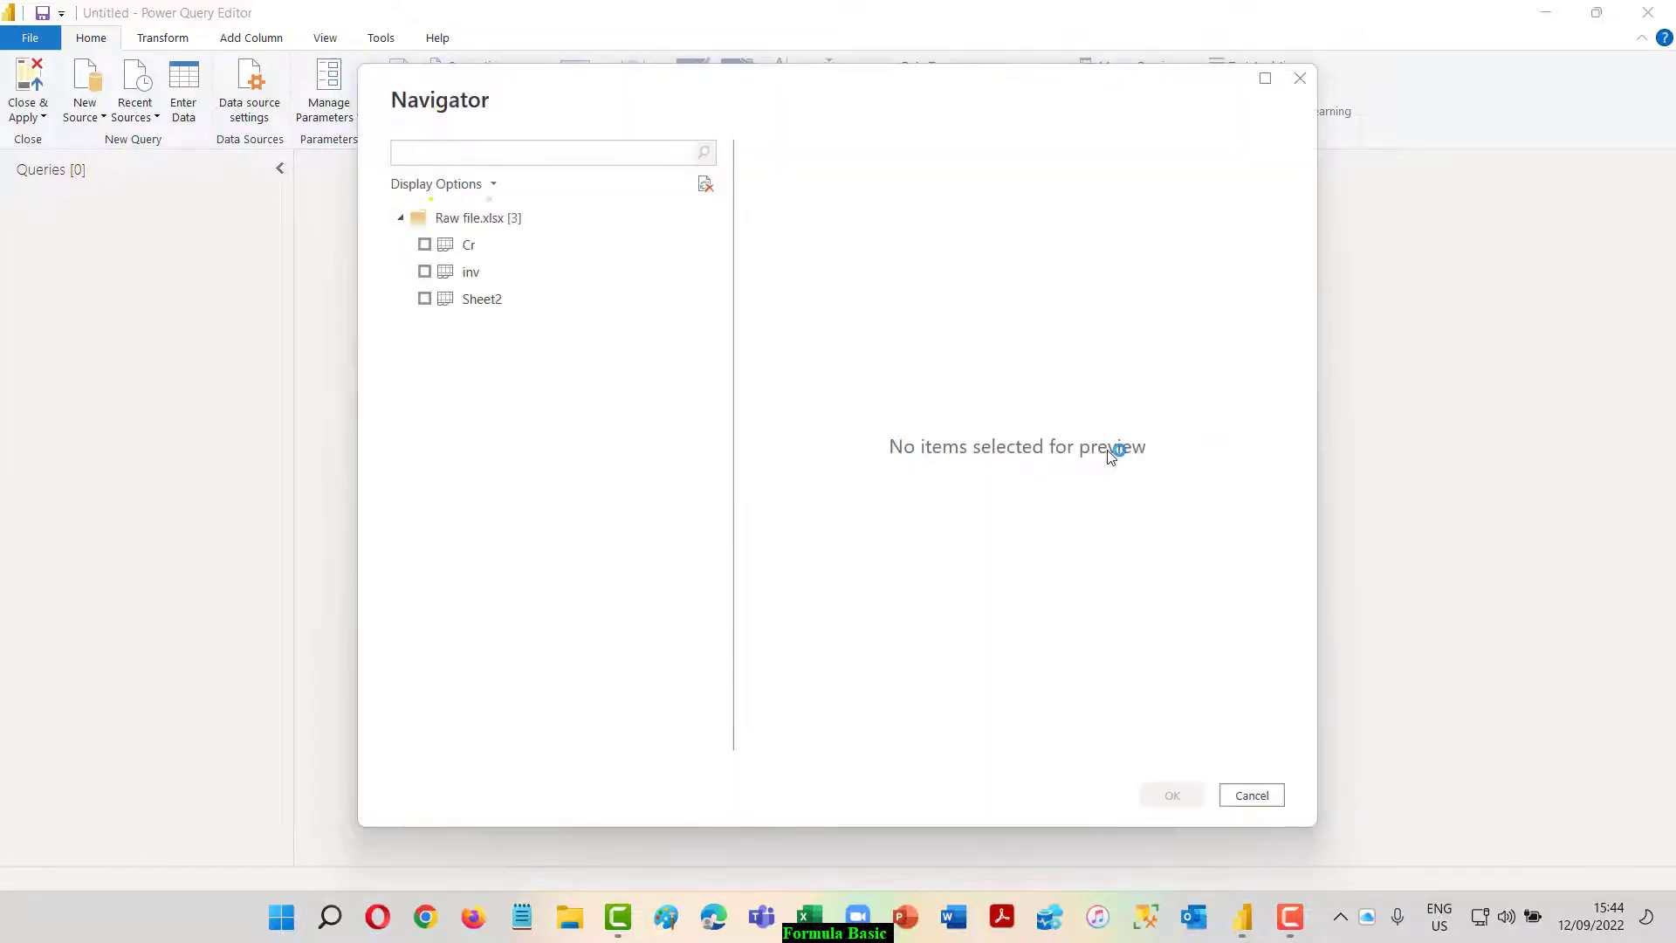
left_click(424, 299)
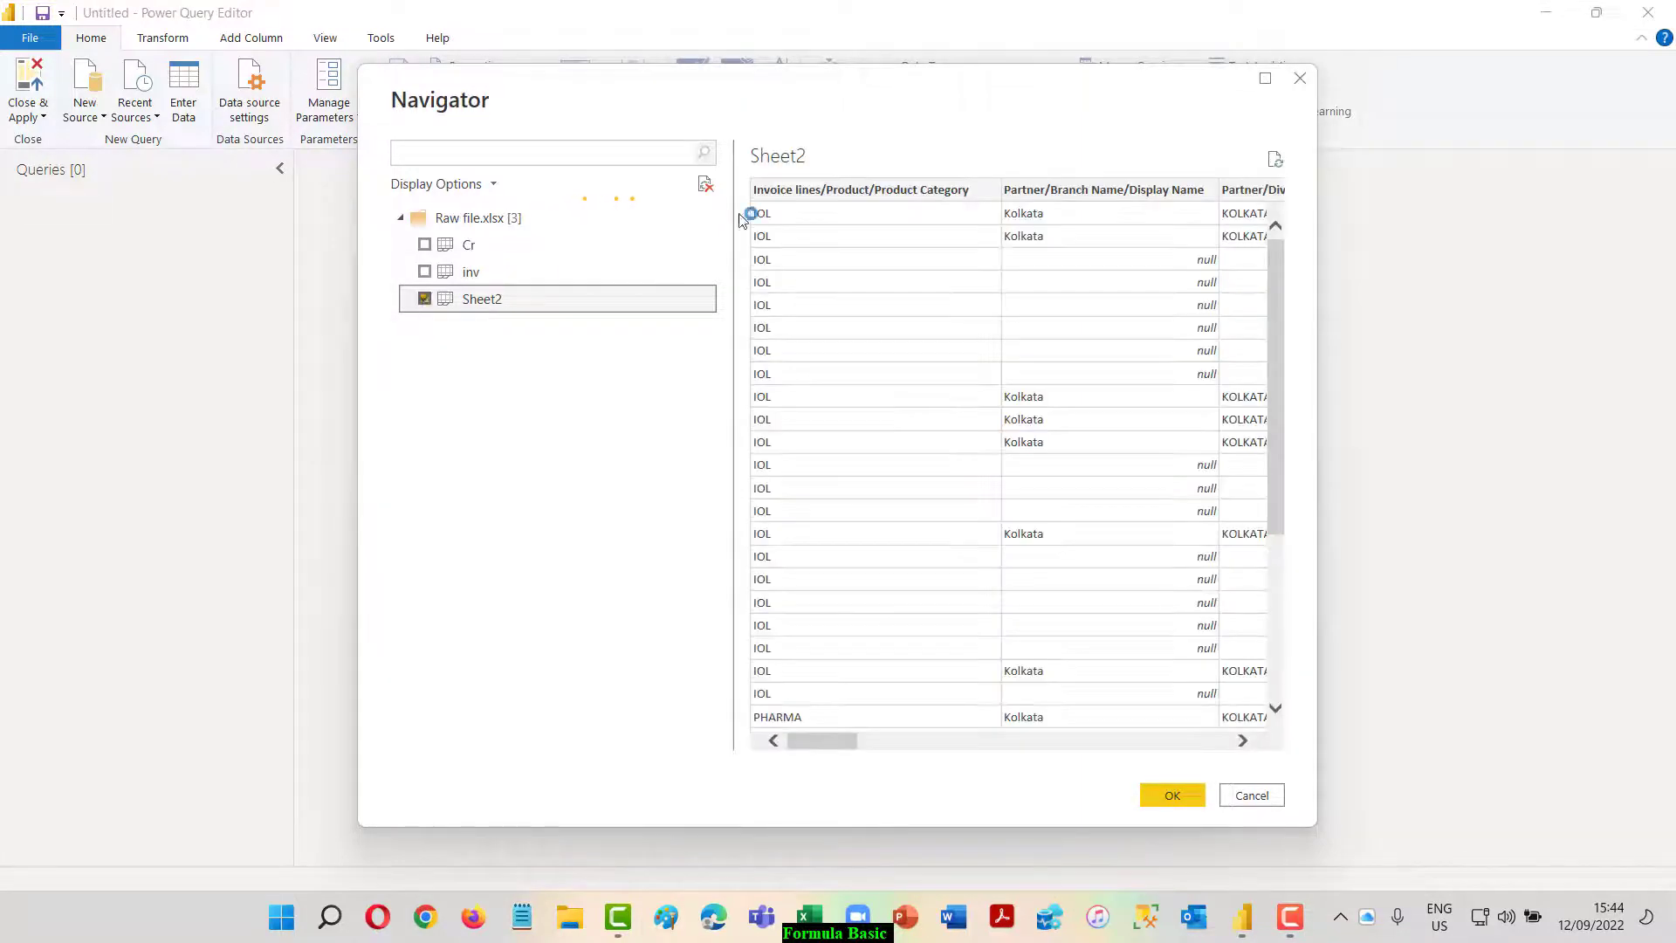
left_click(1173, 796)
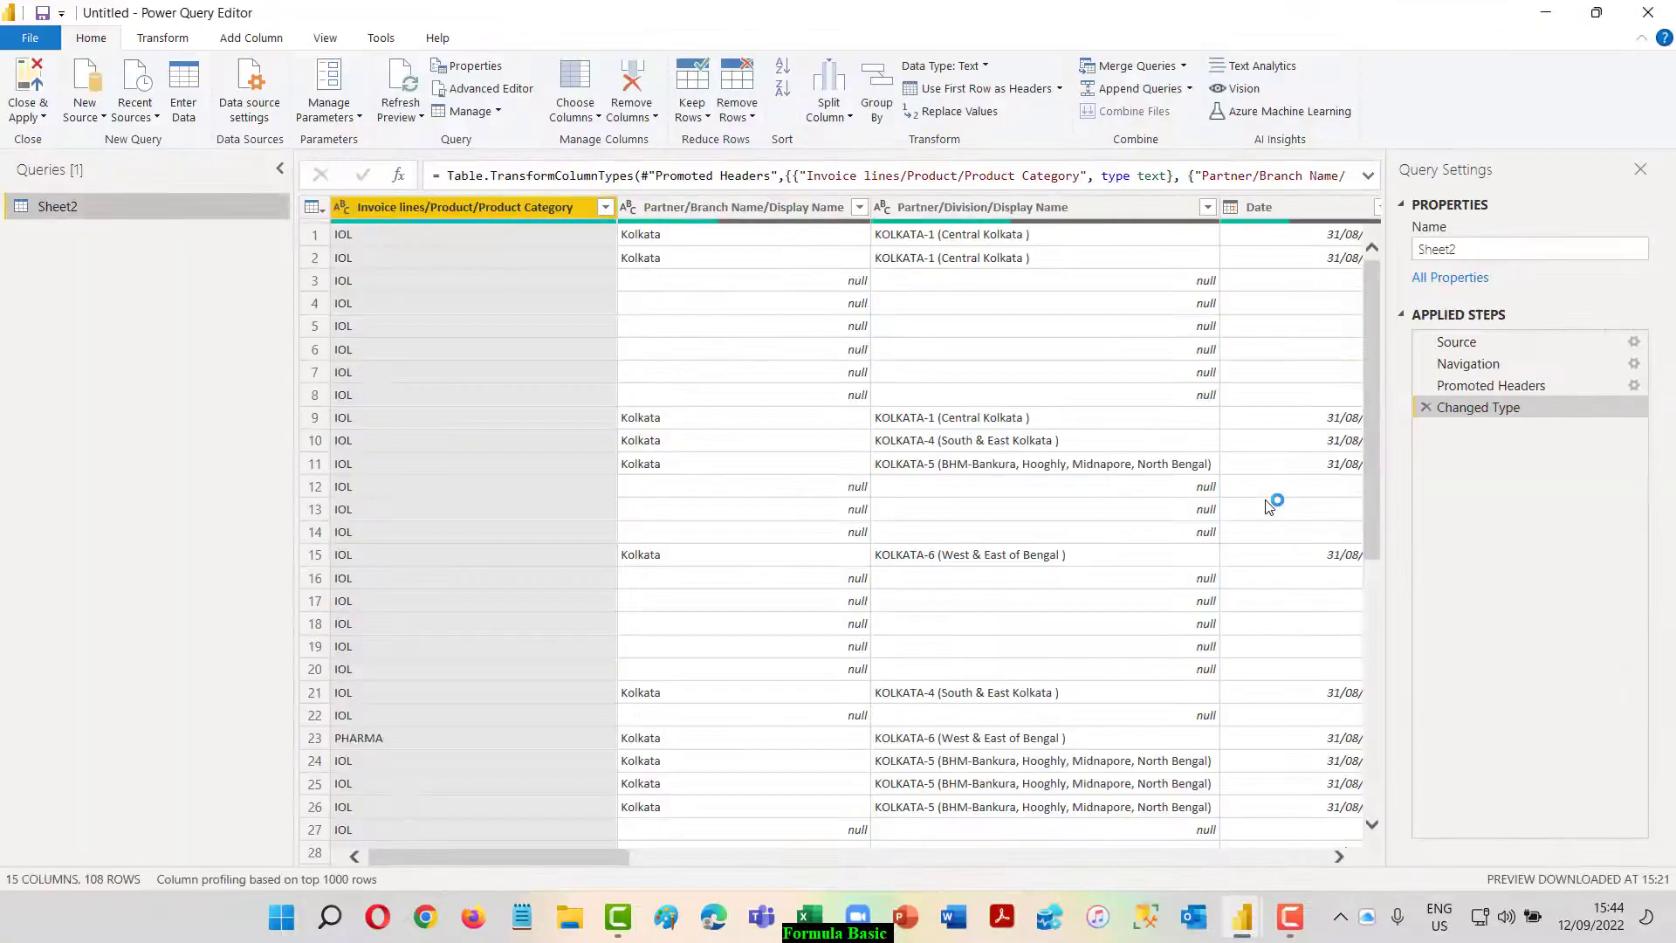
Fill down the blank values in all columns from Partner/Branch Name/Display Name through Invoice lines/Product/Name
left_click_drag(478, 852, 1002, 921)
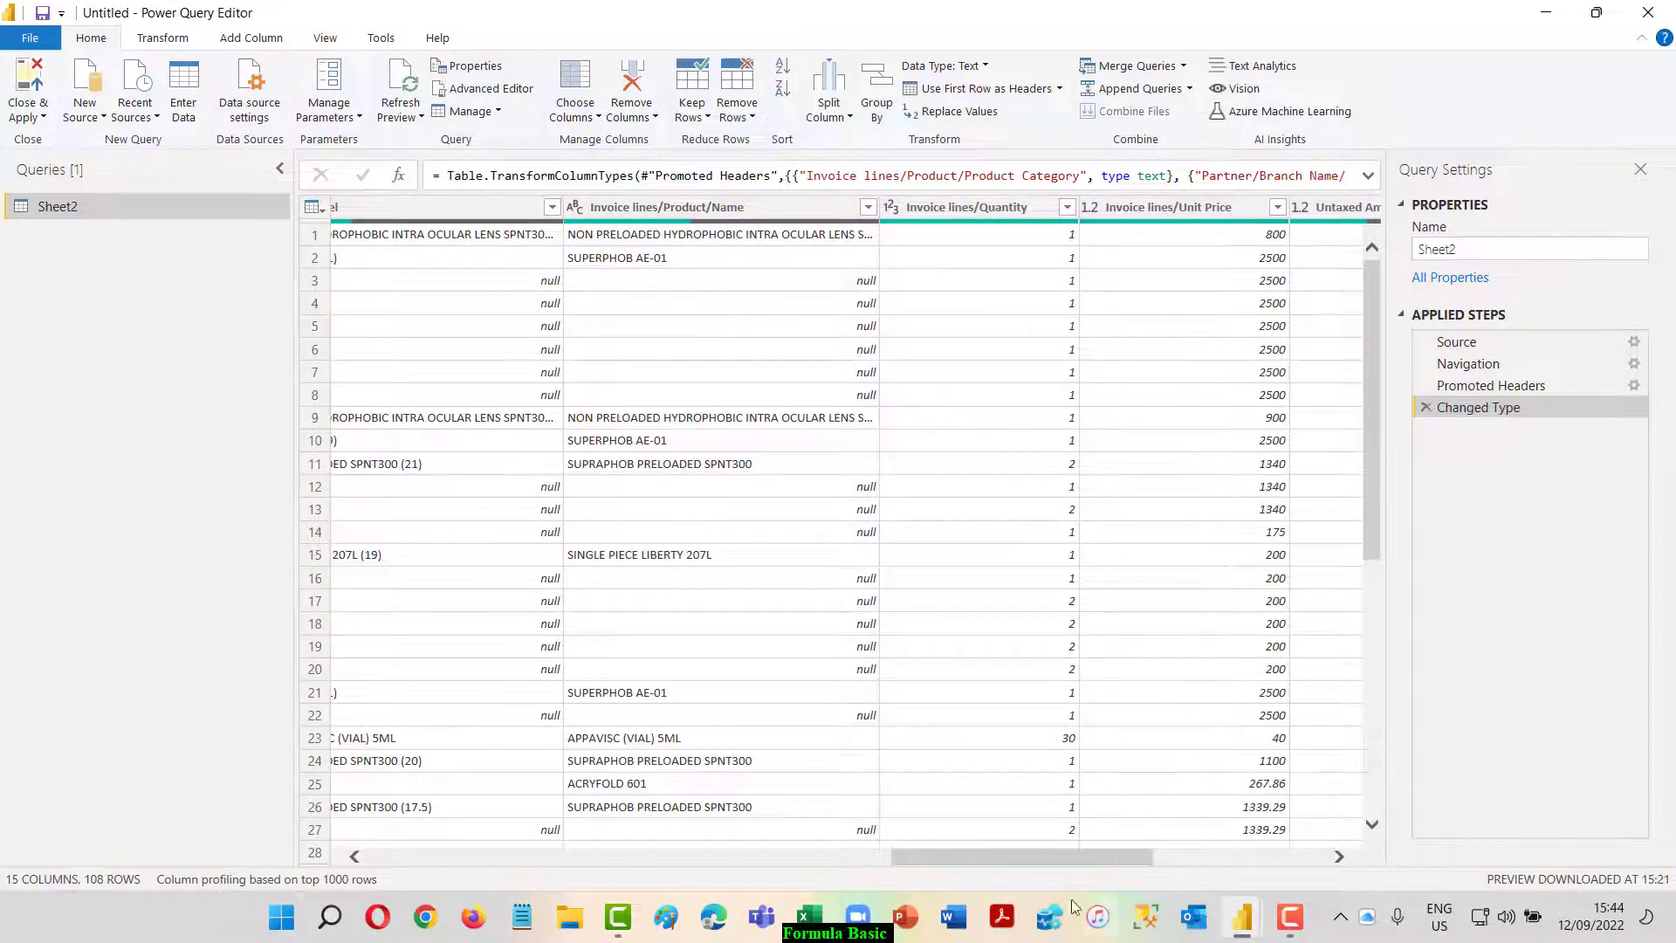
left_click_drag(1029, 849, 373, 790)
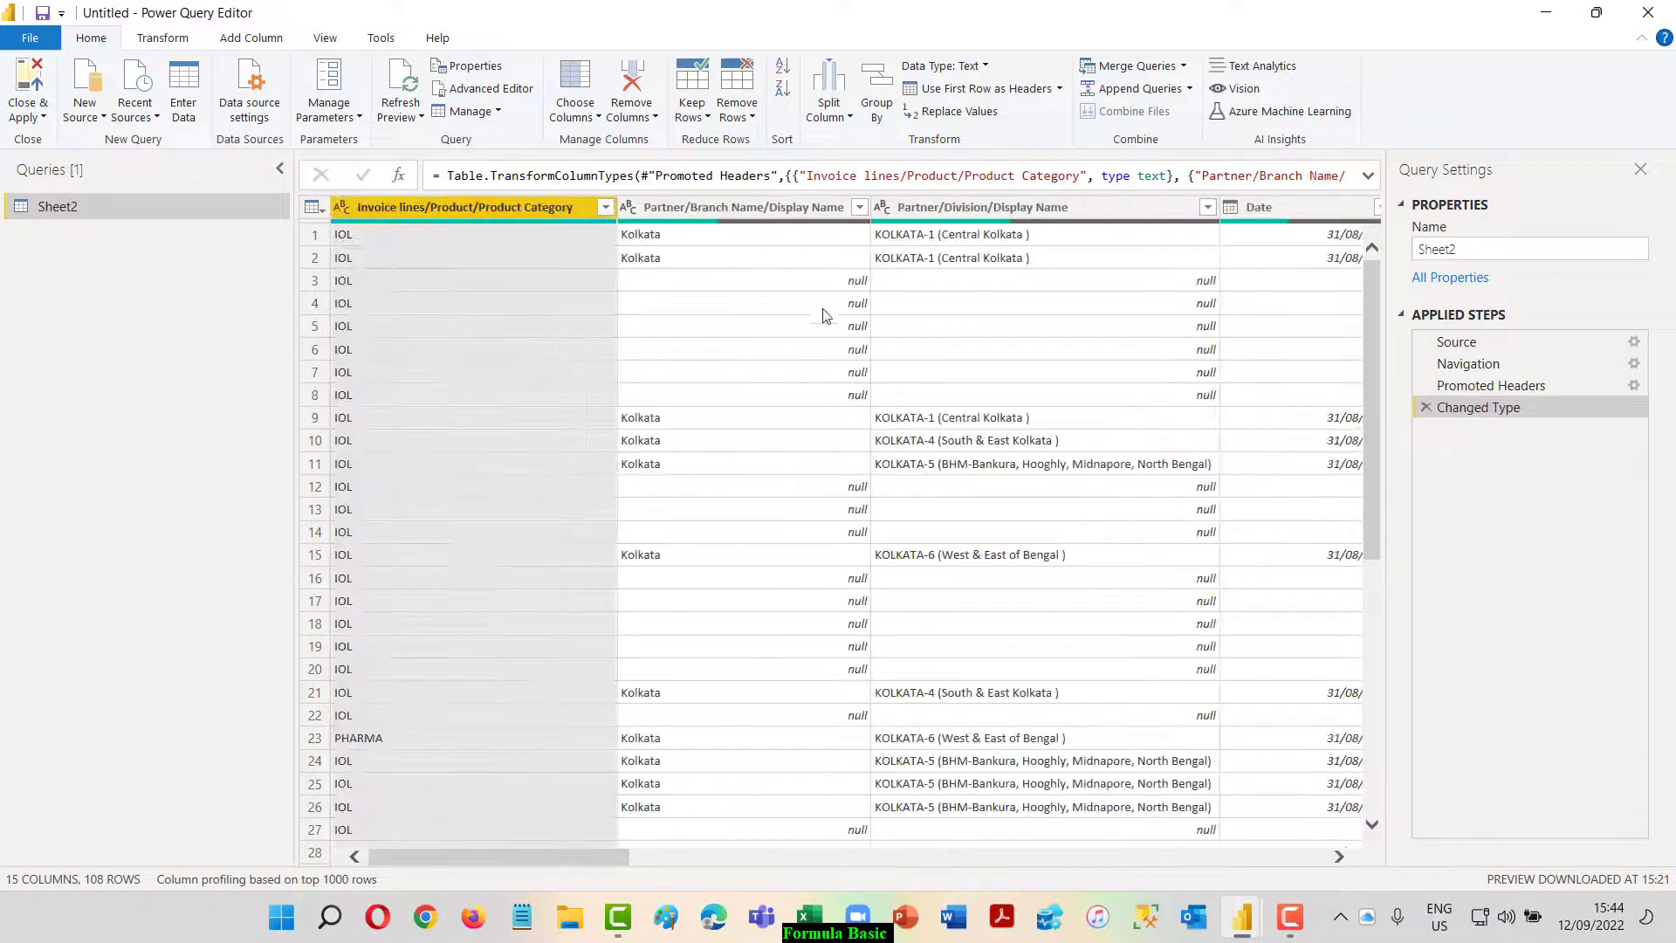
left_click(740, 210)
key("Right")
key("Right")
key("Right")
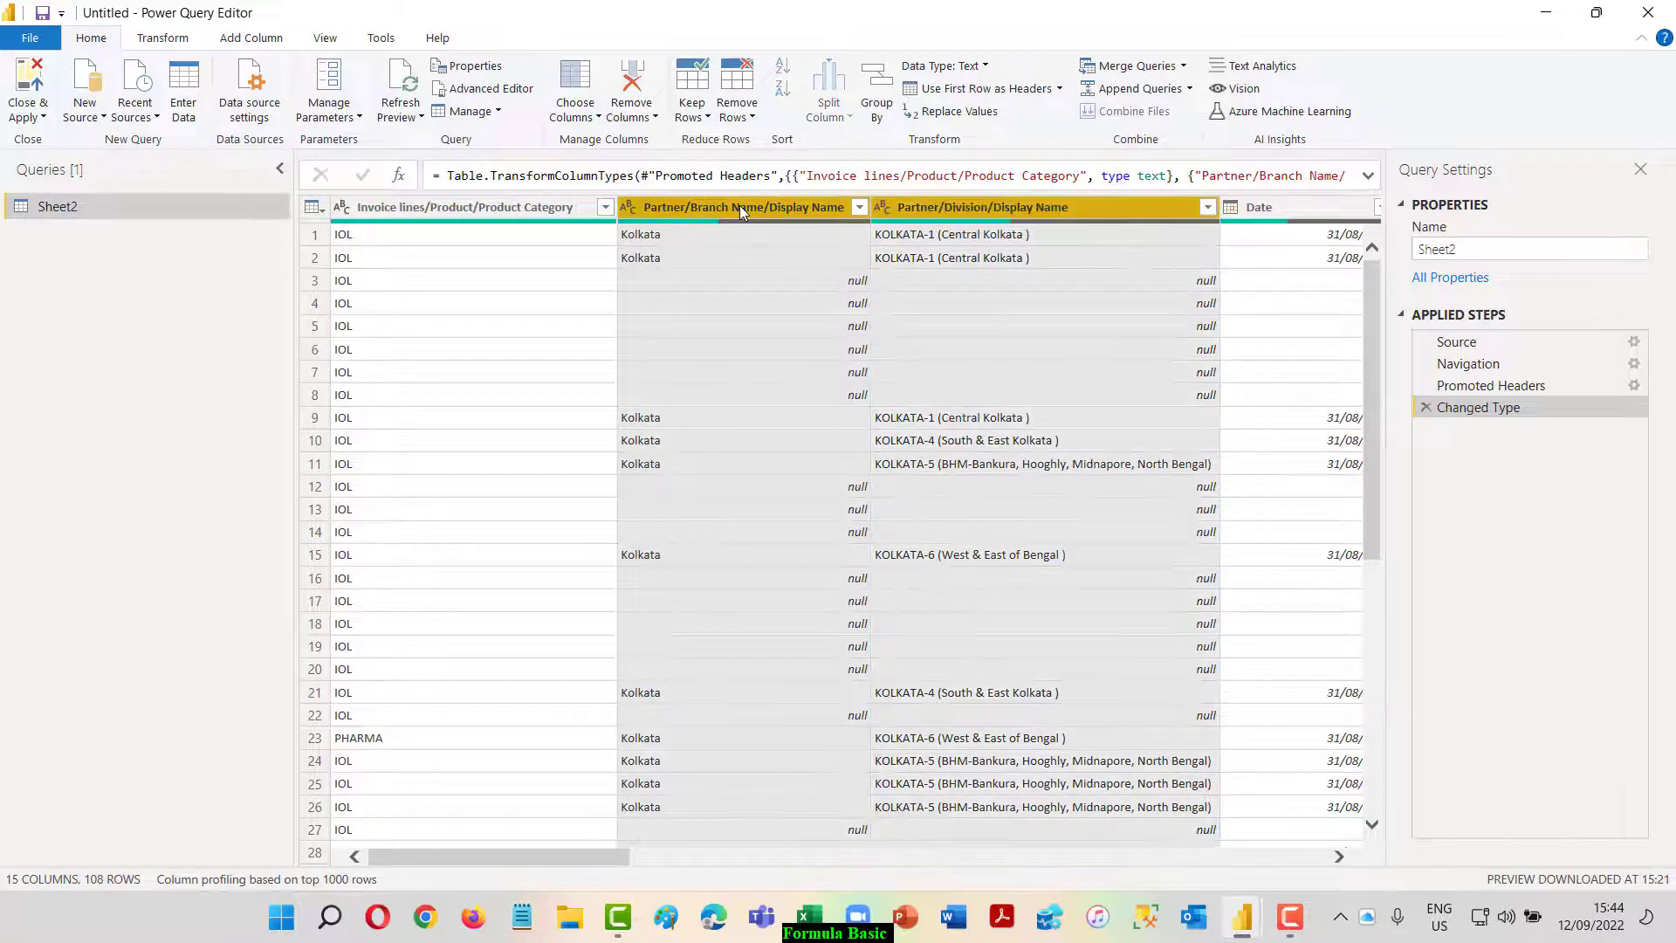
key("shift+Right")
key("shift+Right")
key("shift+Right")
key("shift+Right")
key("shift+Right")
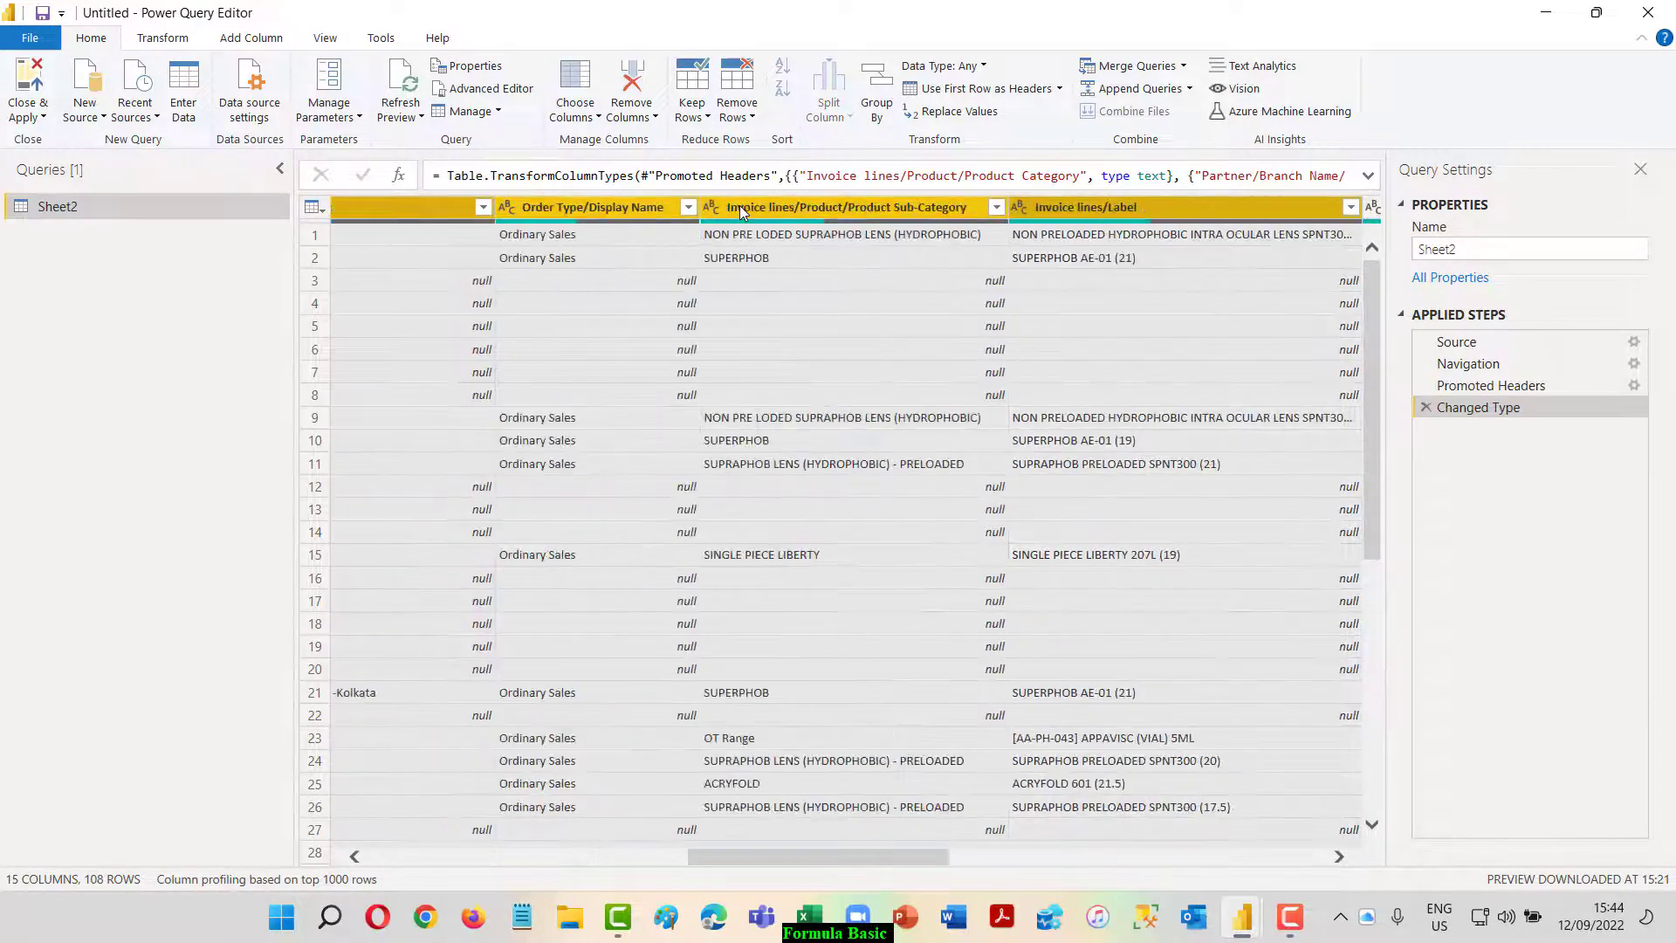
key("shift+Left")
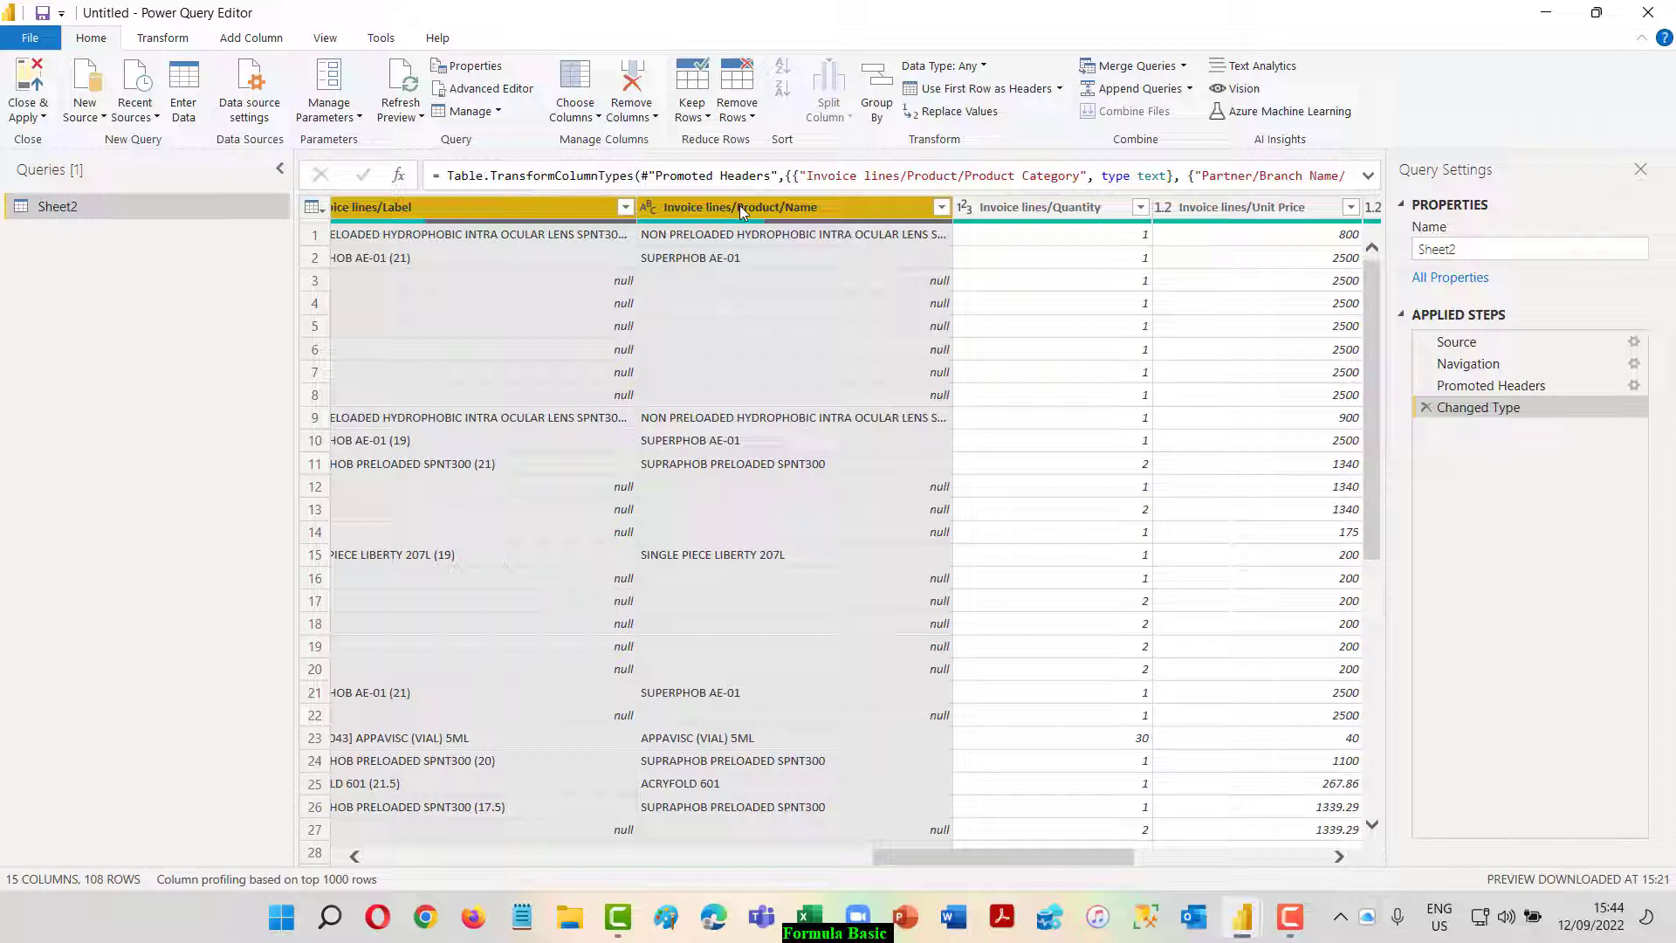
right_click(740, 206)
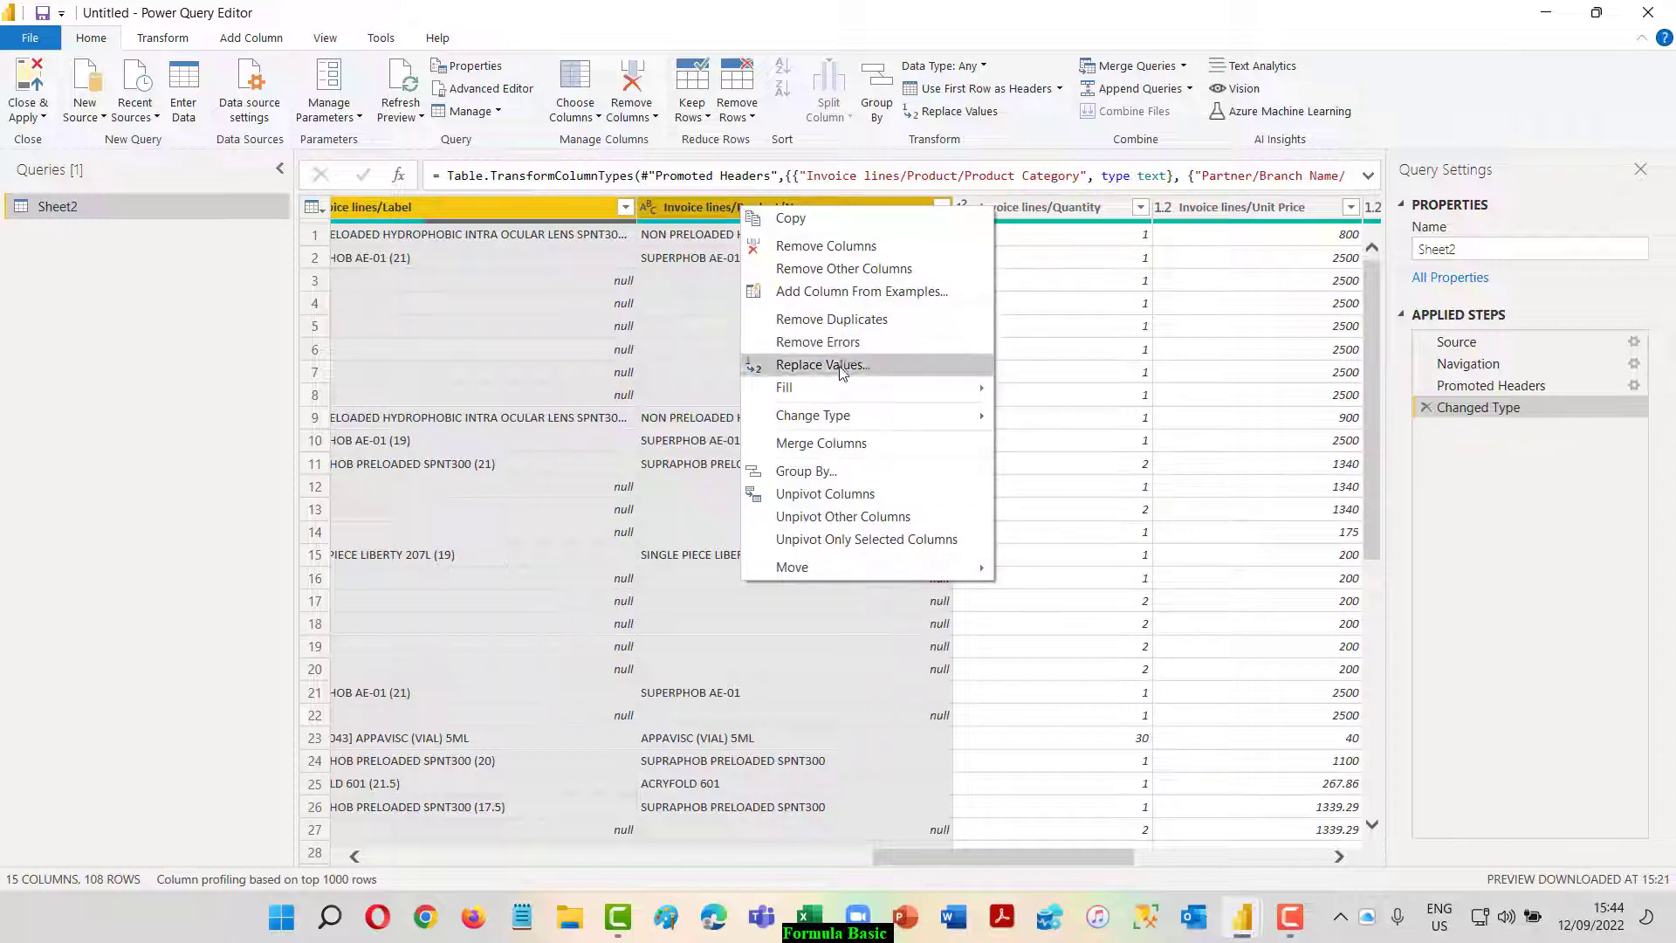
mouse_move(845, 390)
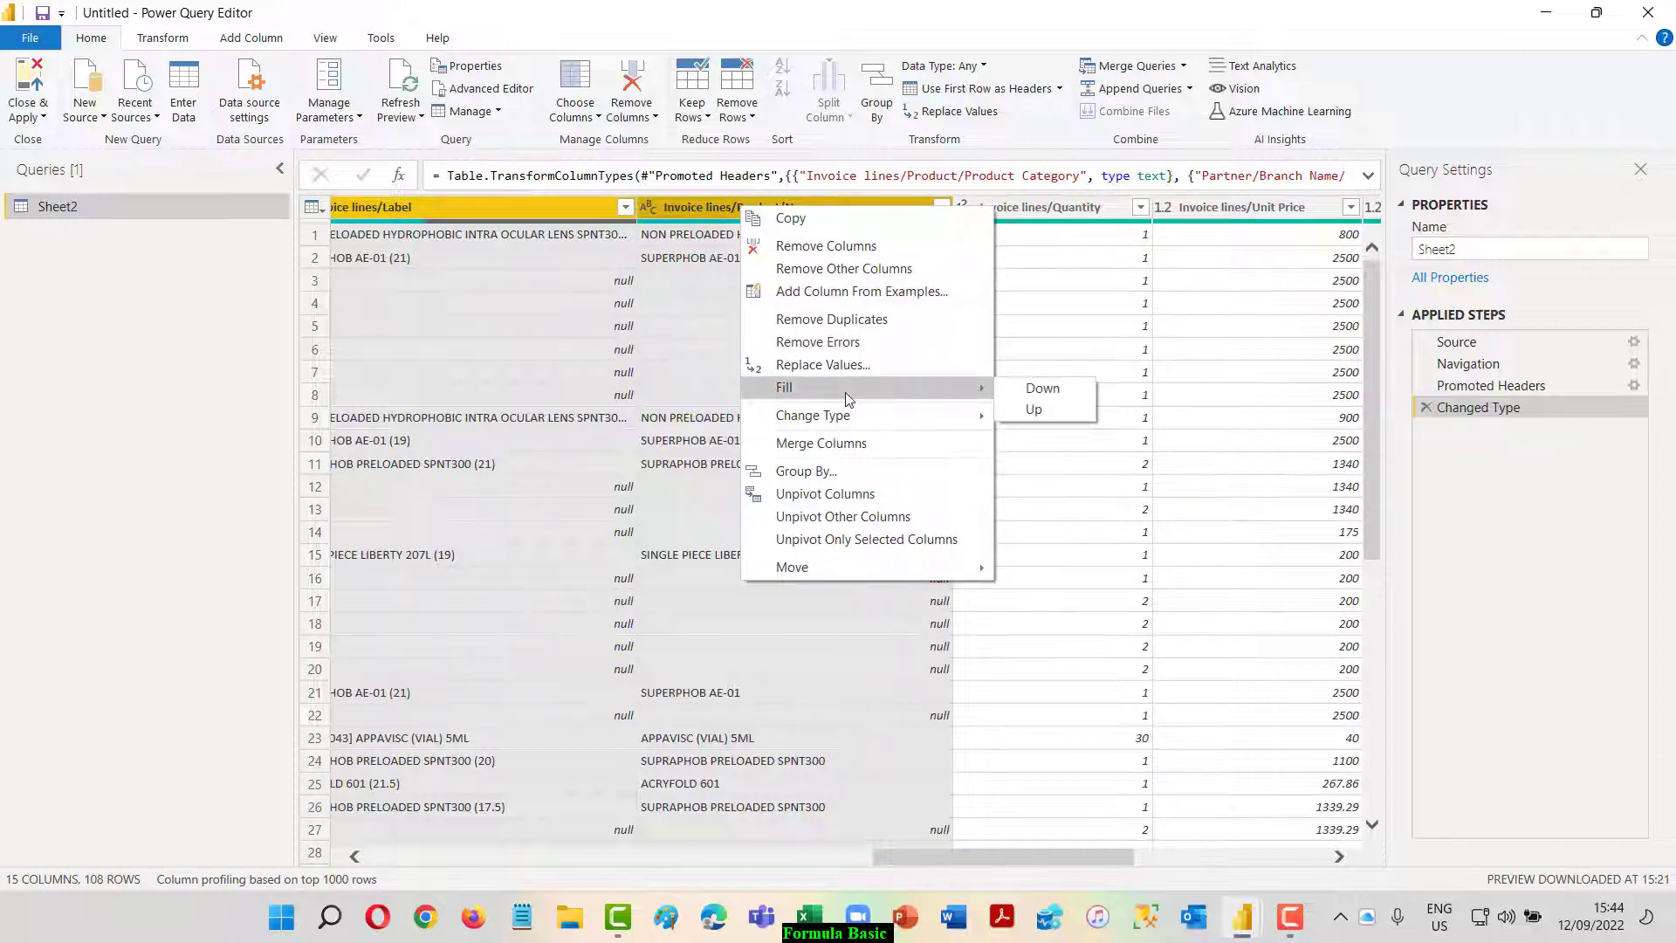
left_click(1032, 390)
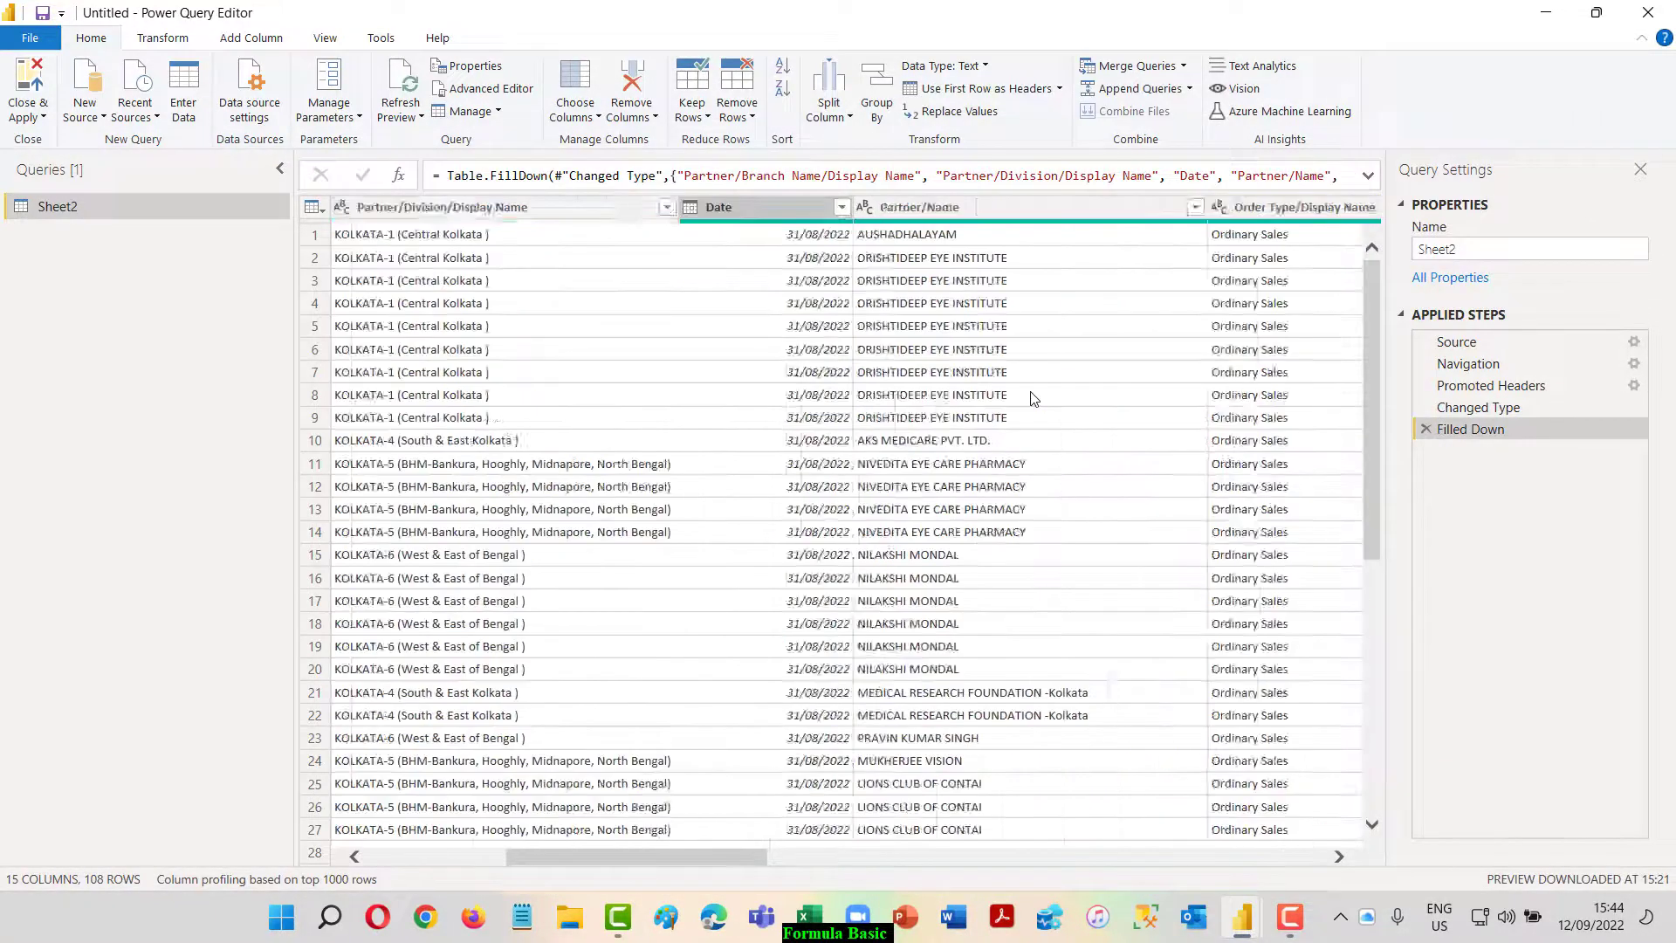
Check the distinct filter values of the Product Category and Partner/Branch Name/Display Name columns without applying a filter
key("Return")
key("Escape")
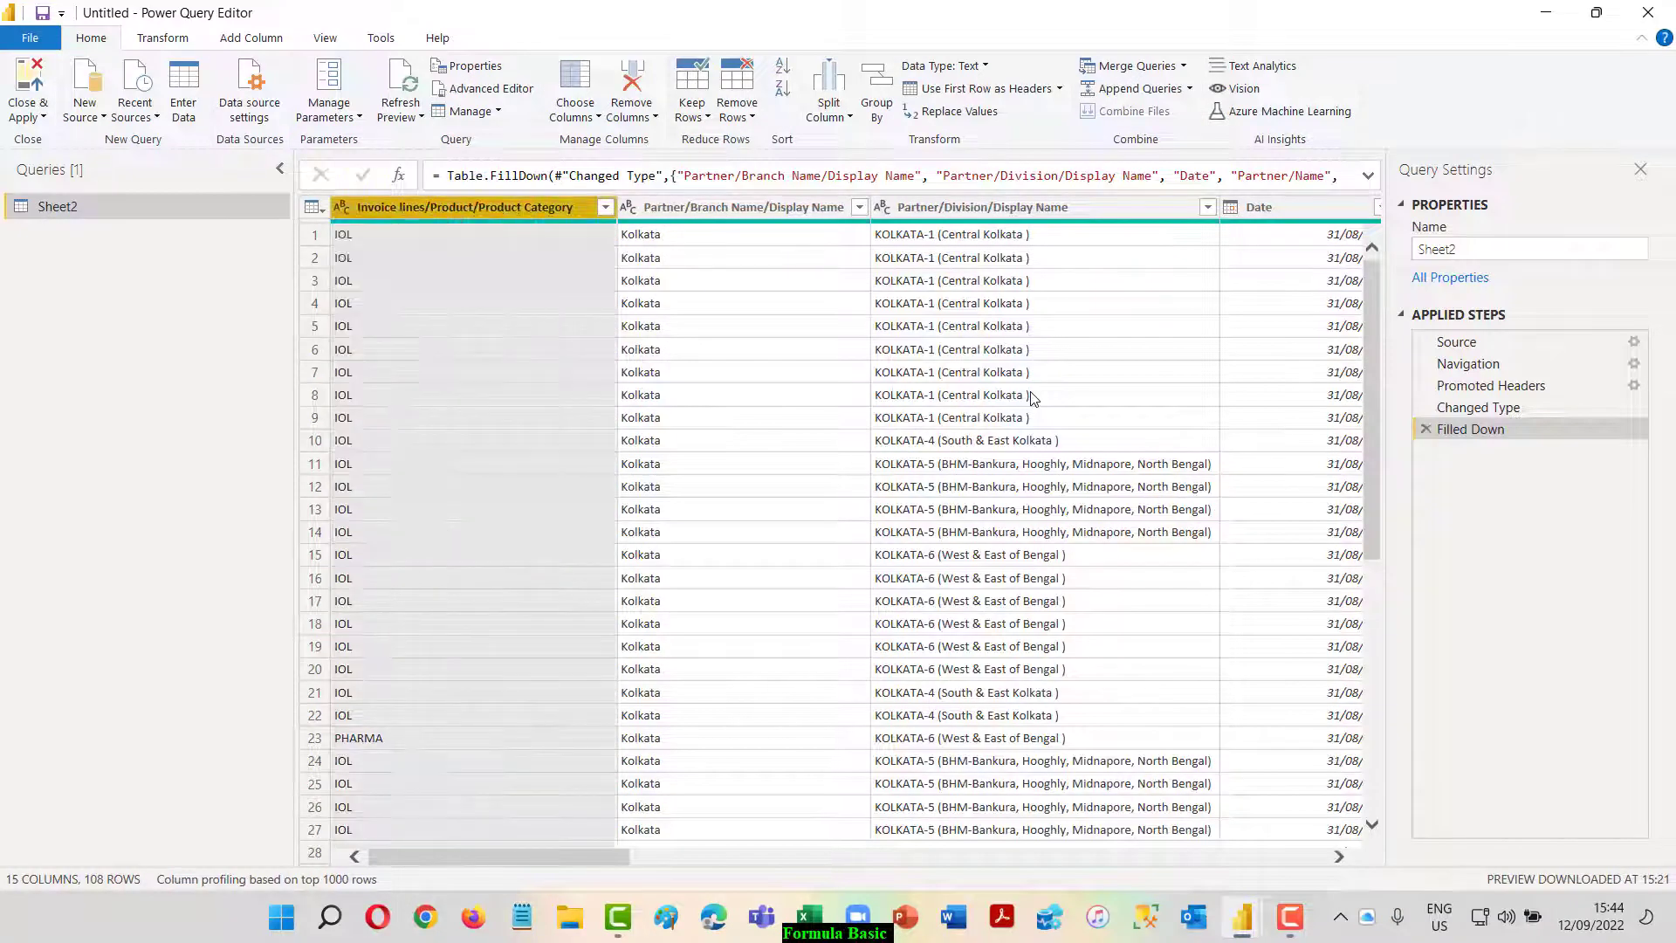
left_click(606, 207)
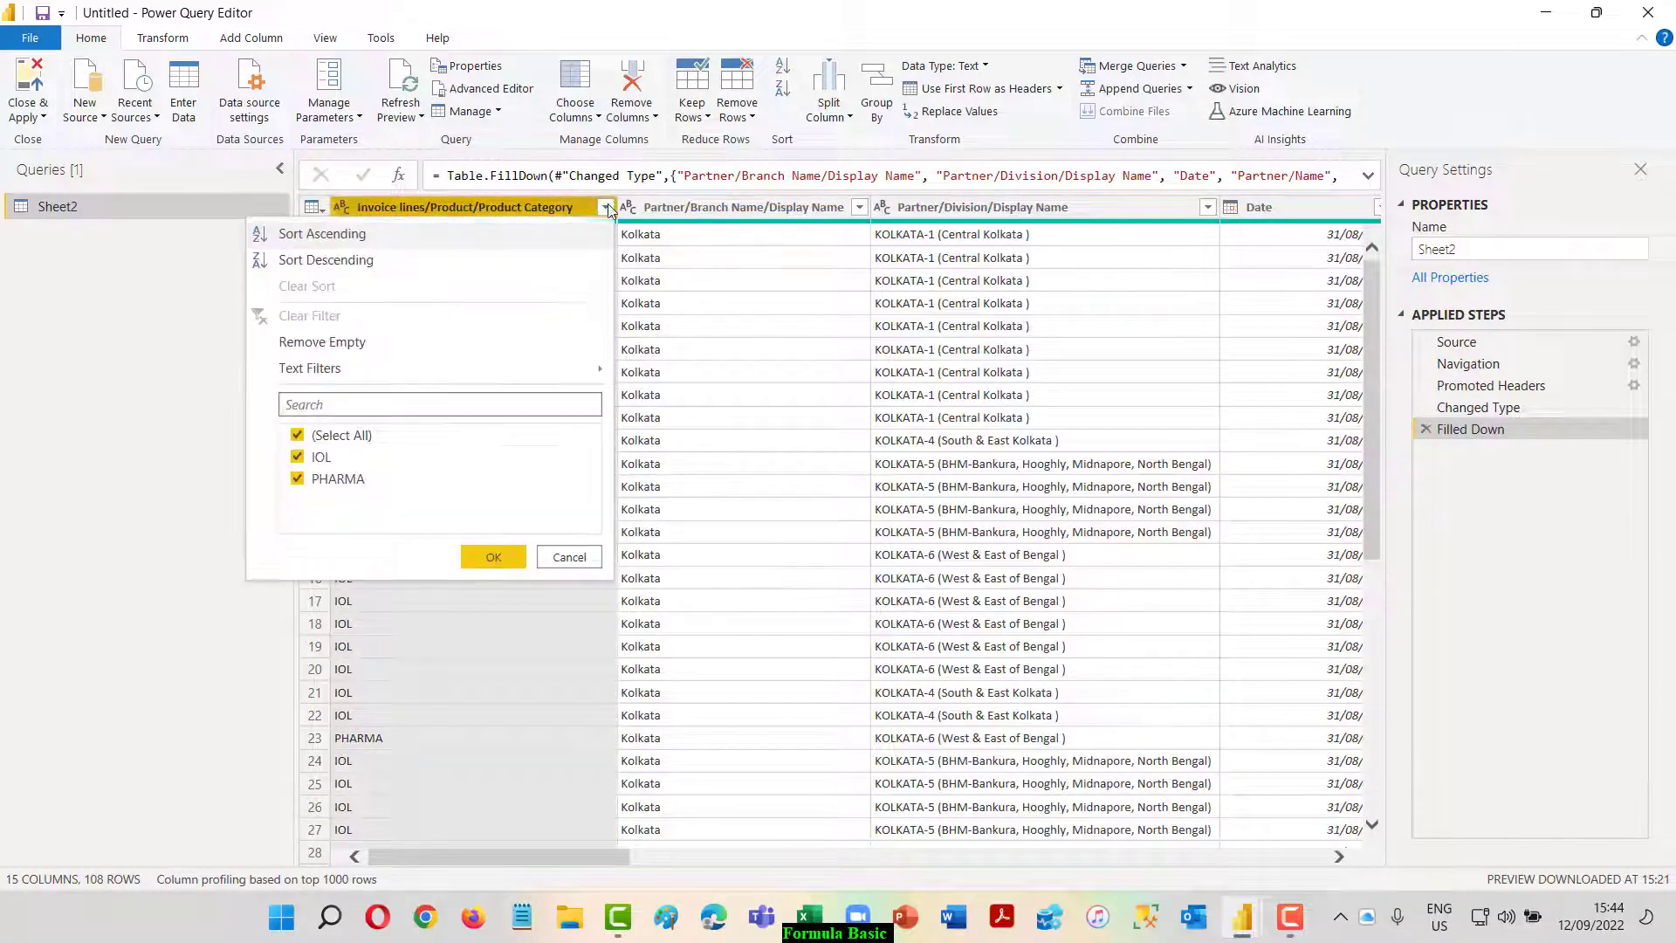
left_click(569, 557)
left_click(865, 207)
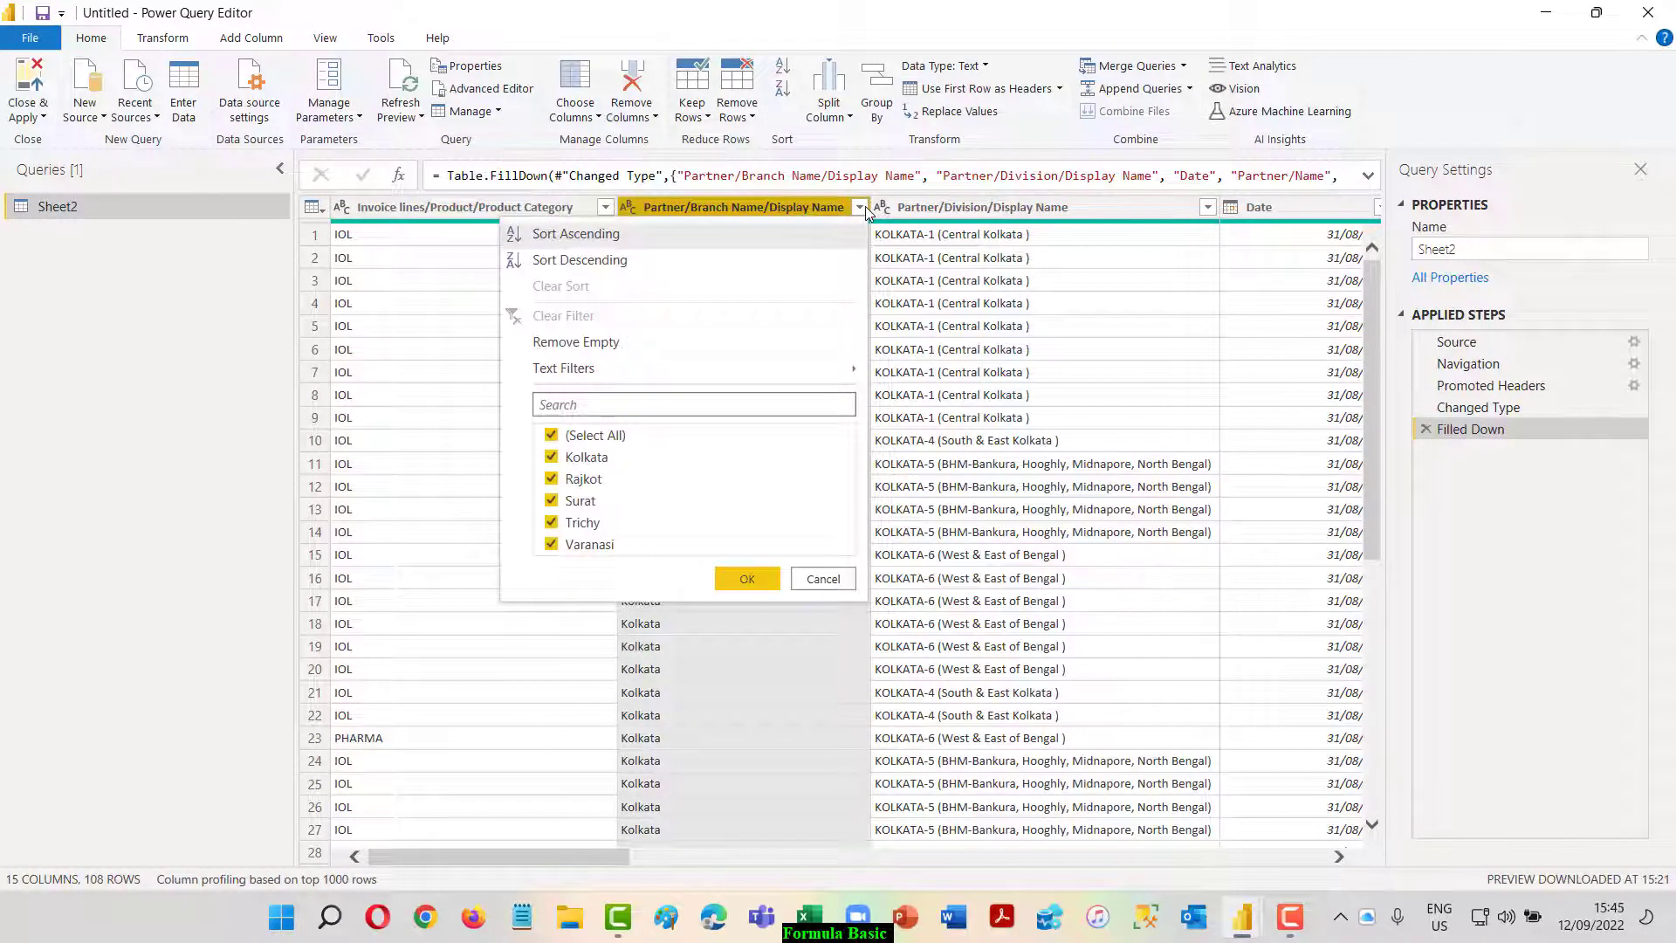
left_click(837, 579)
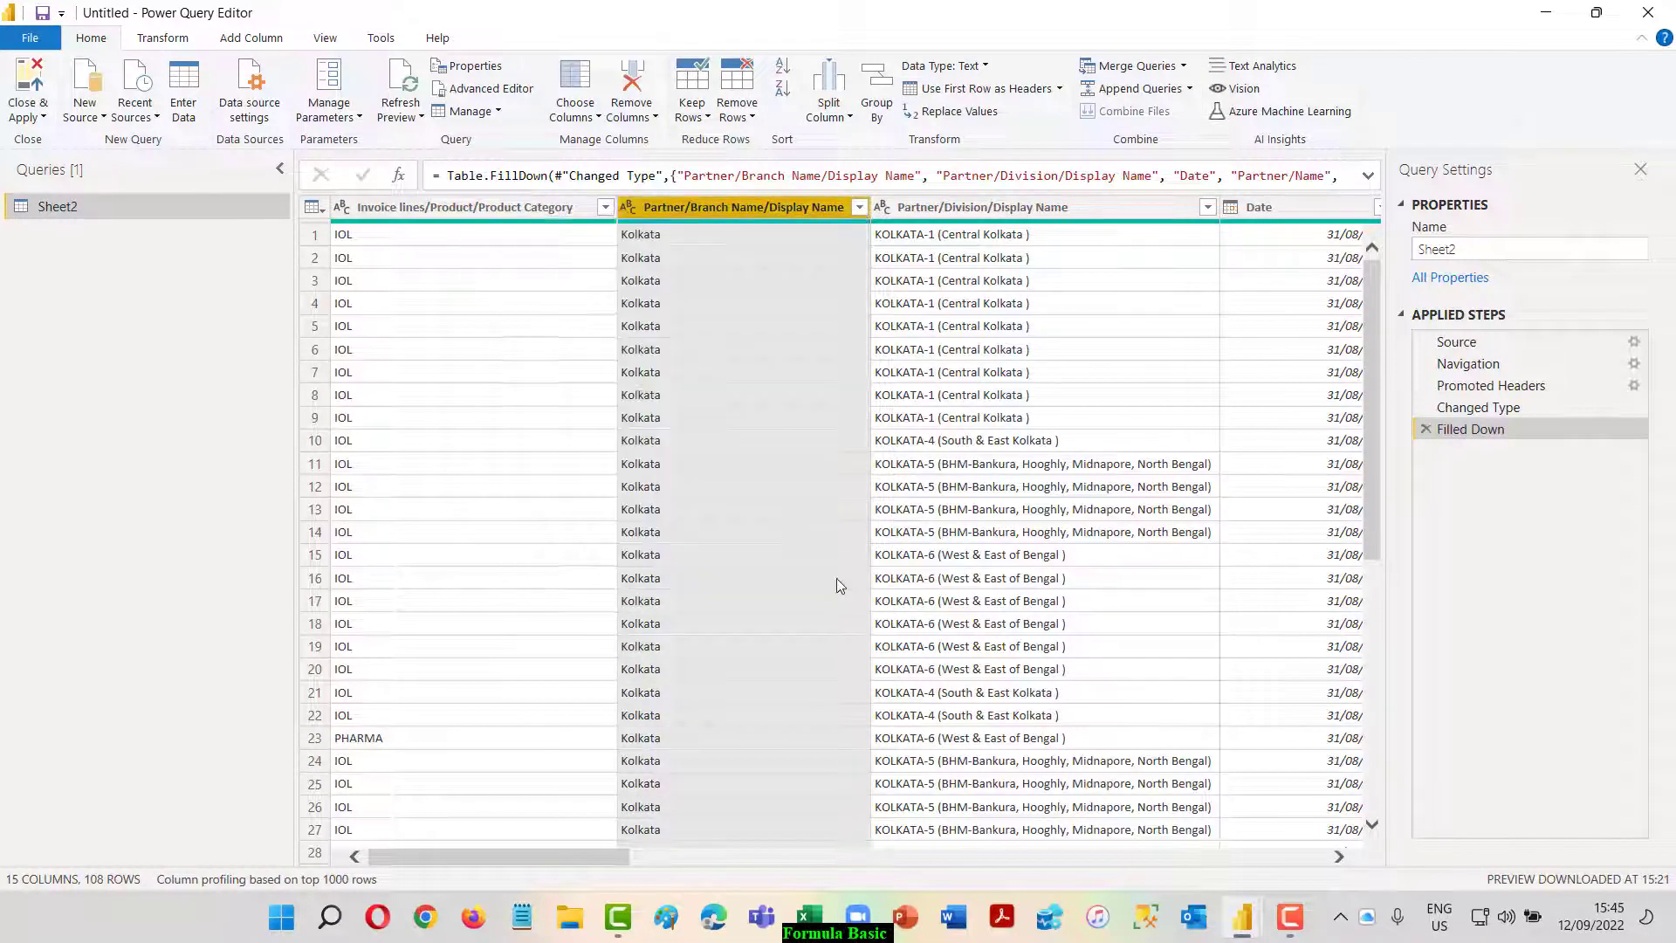
Apply the Sheet2 query to the data model, closing the Power Query Editor, and expand the Sheet2 table's fields
left_click(26, 113)
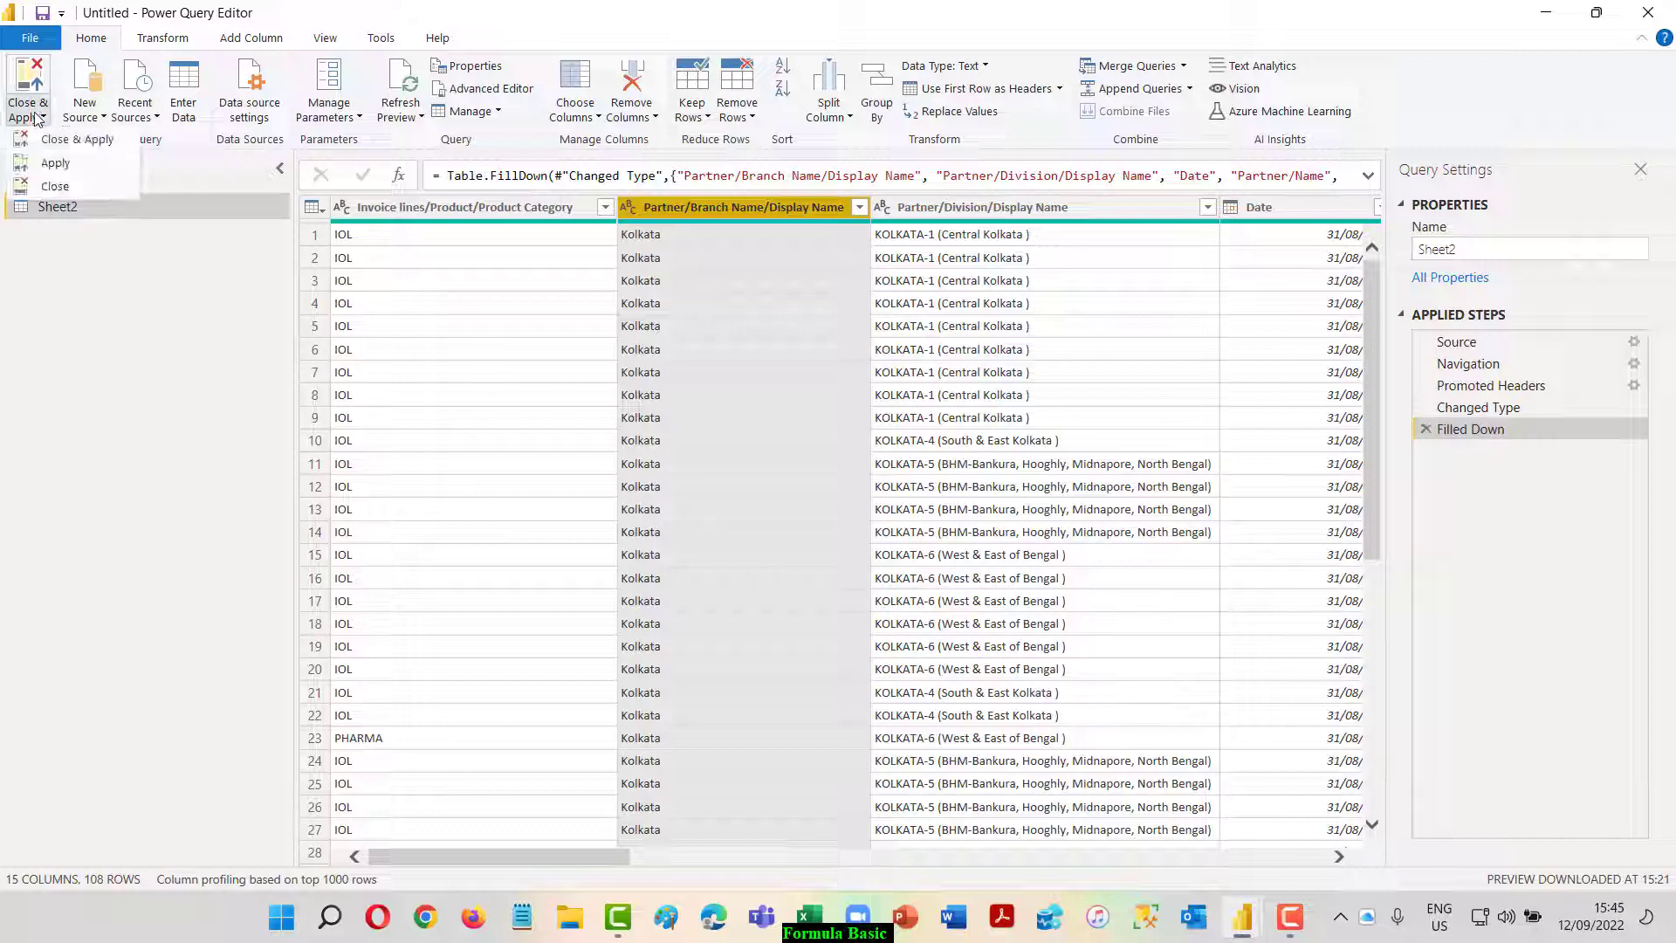
left_click(57, 163)
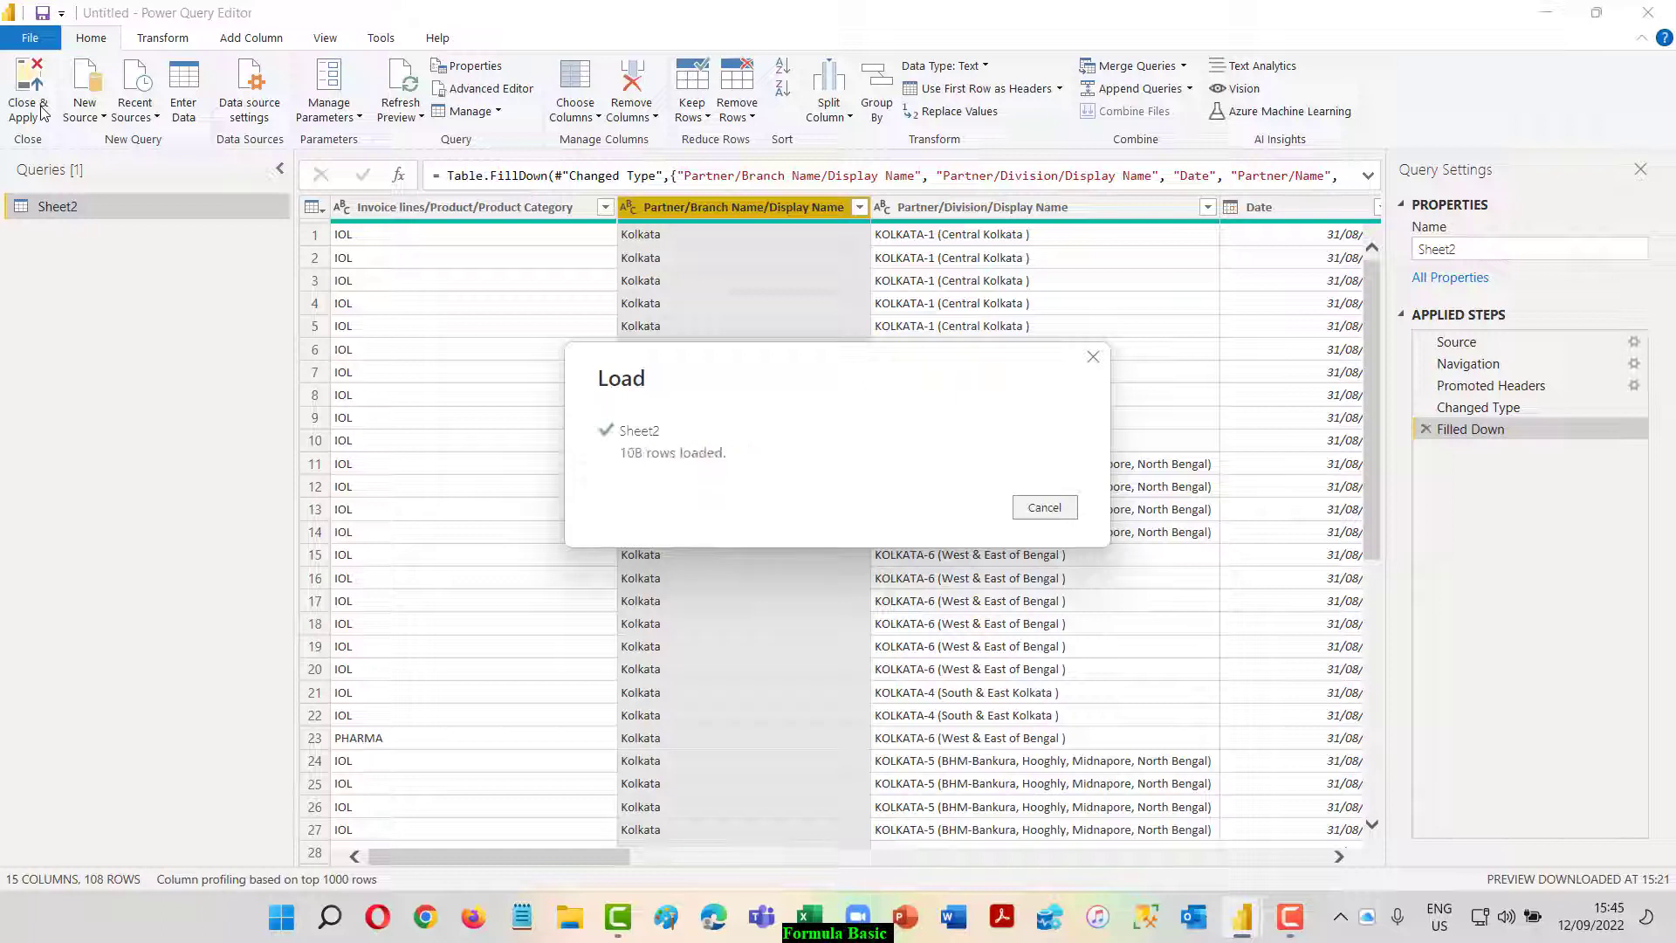
left_click(30, 129)
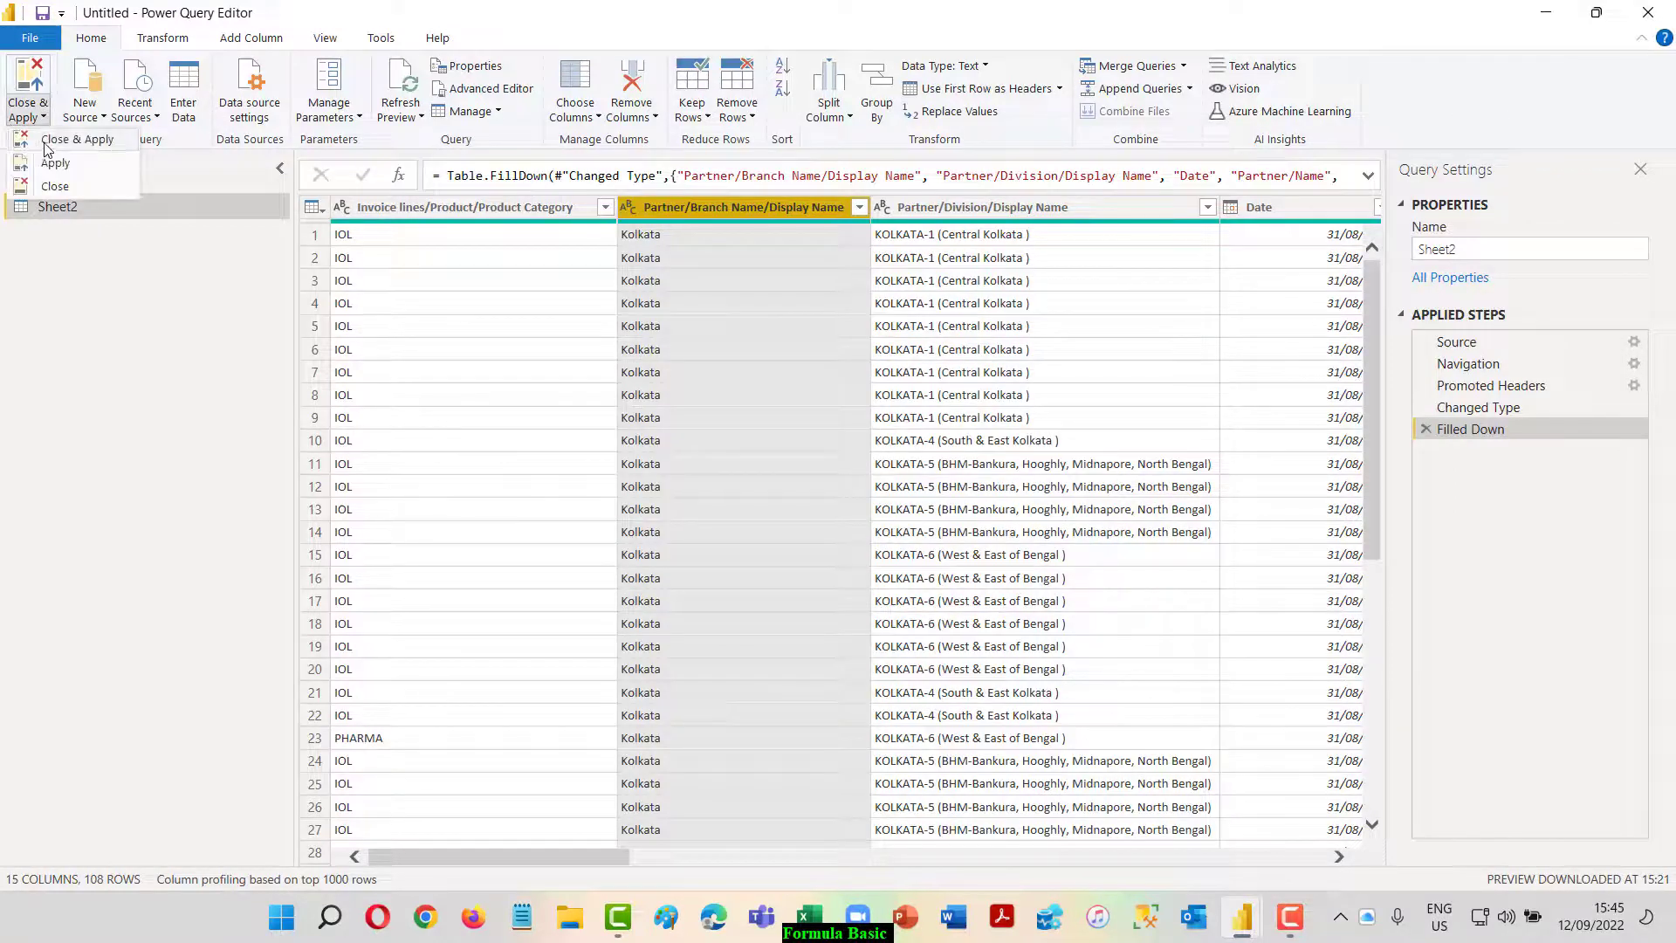
left_click(45, 144)
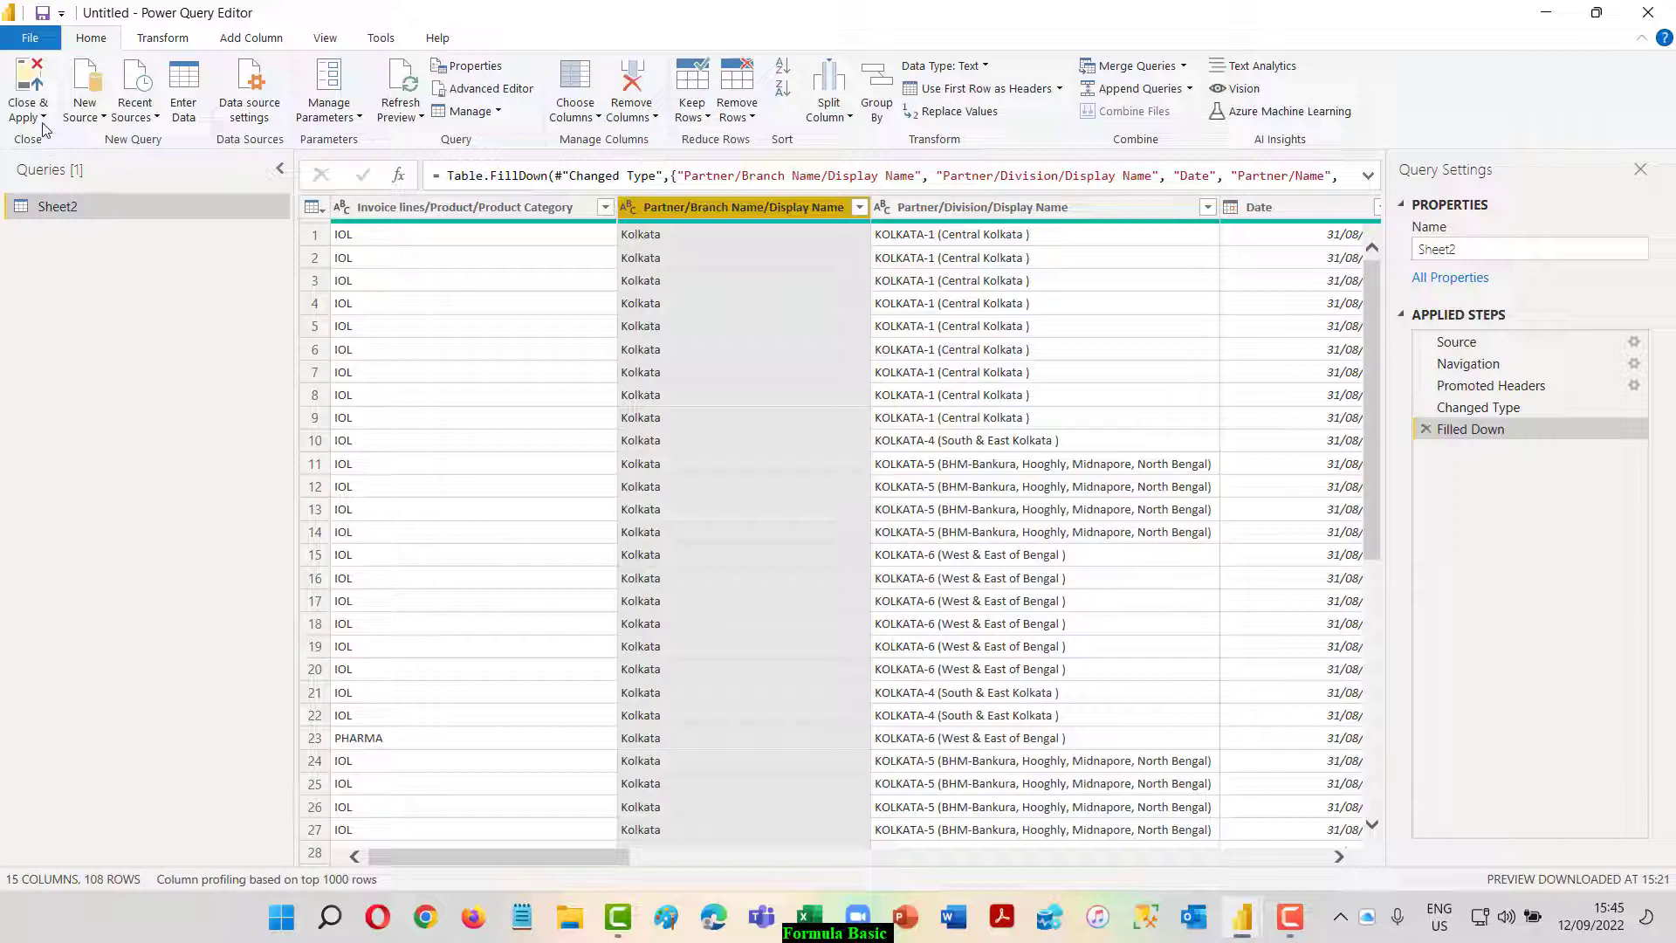
left_click(39, 120)
left_click(55, 142)
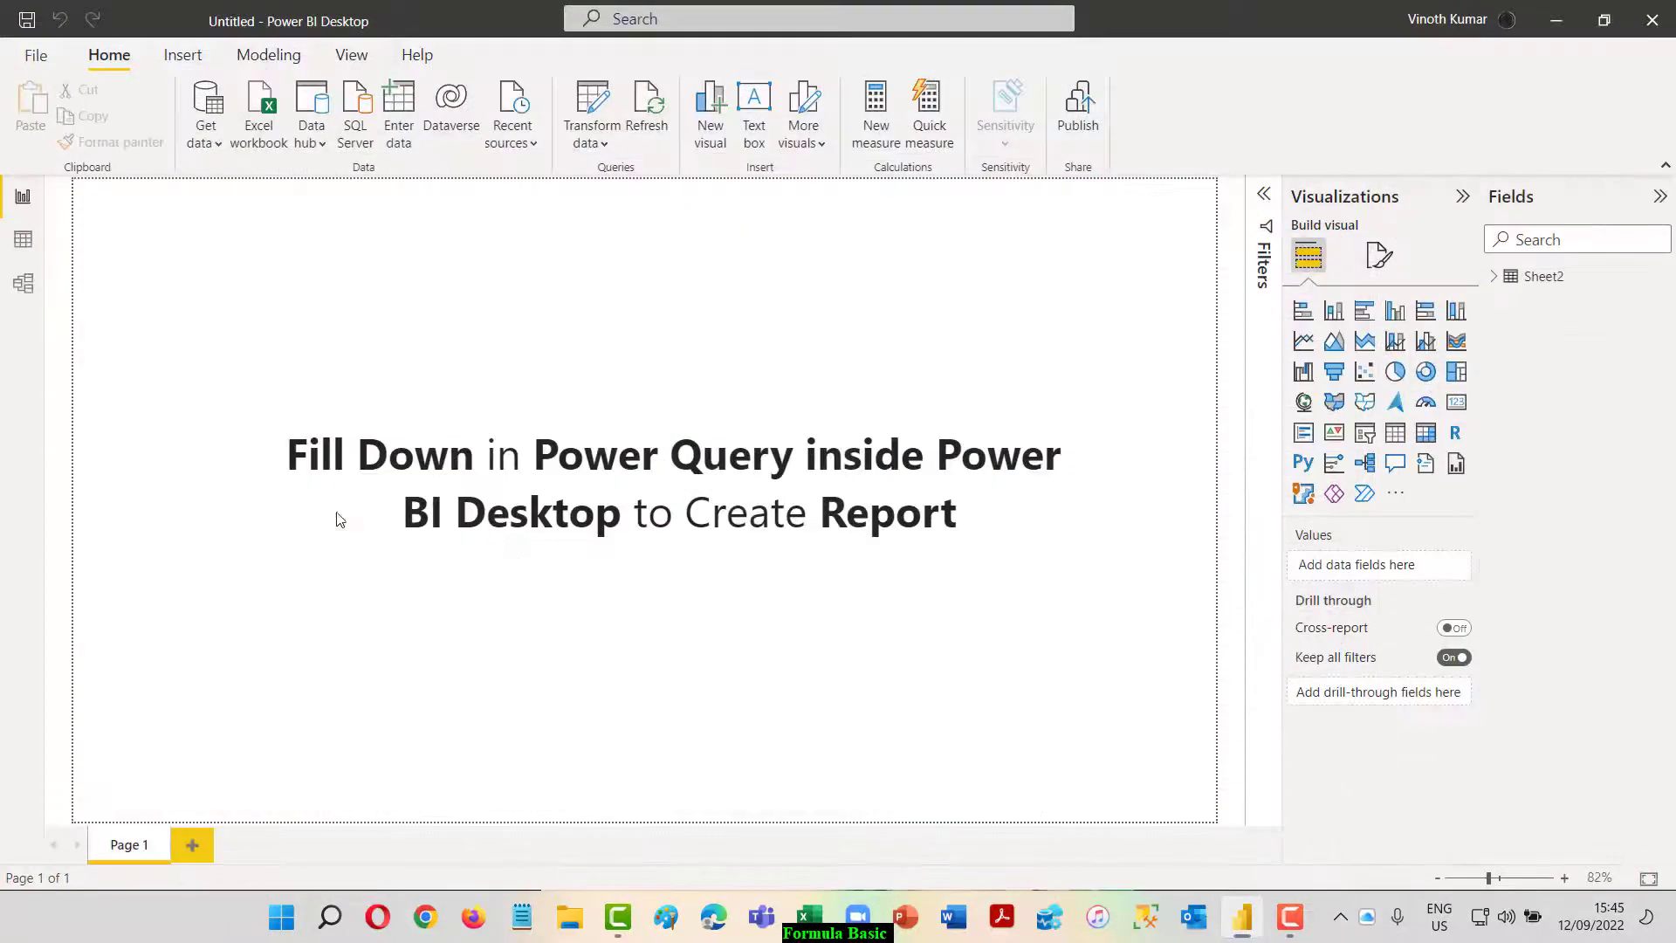
left_click(1494, 277)
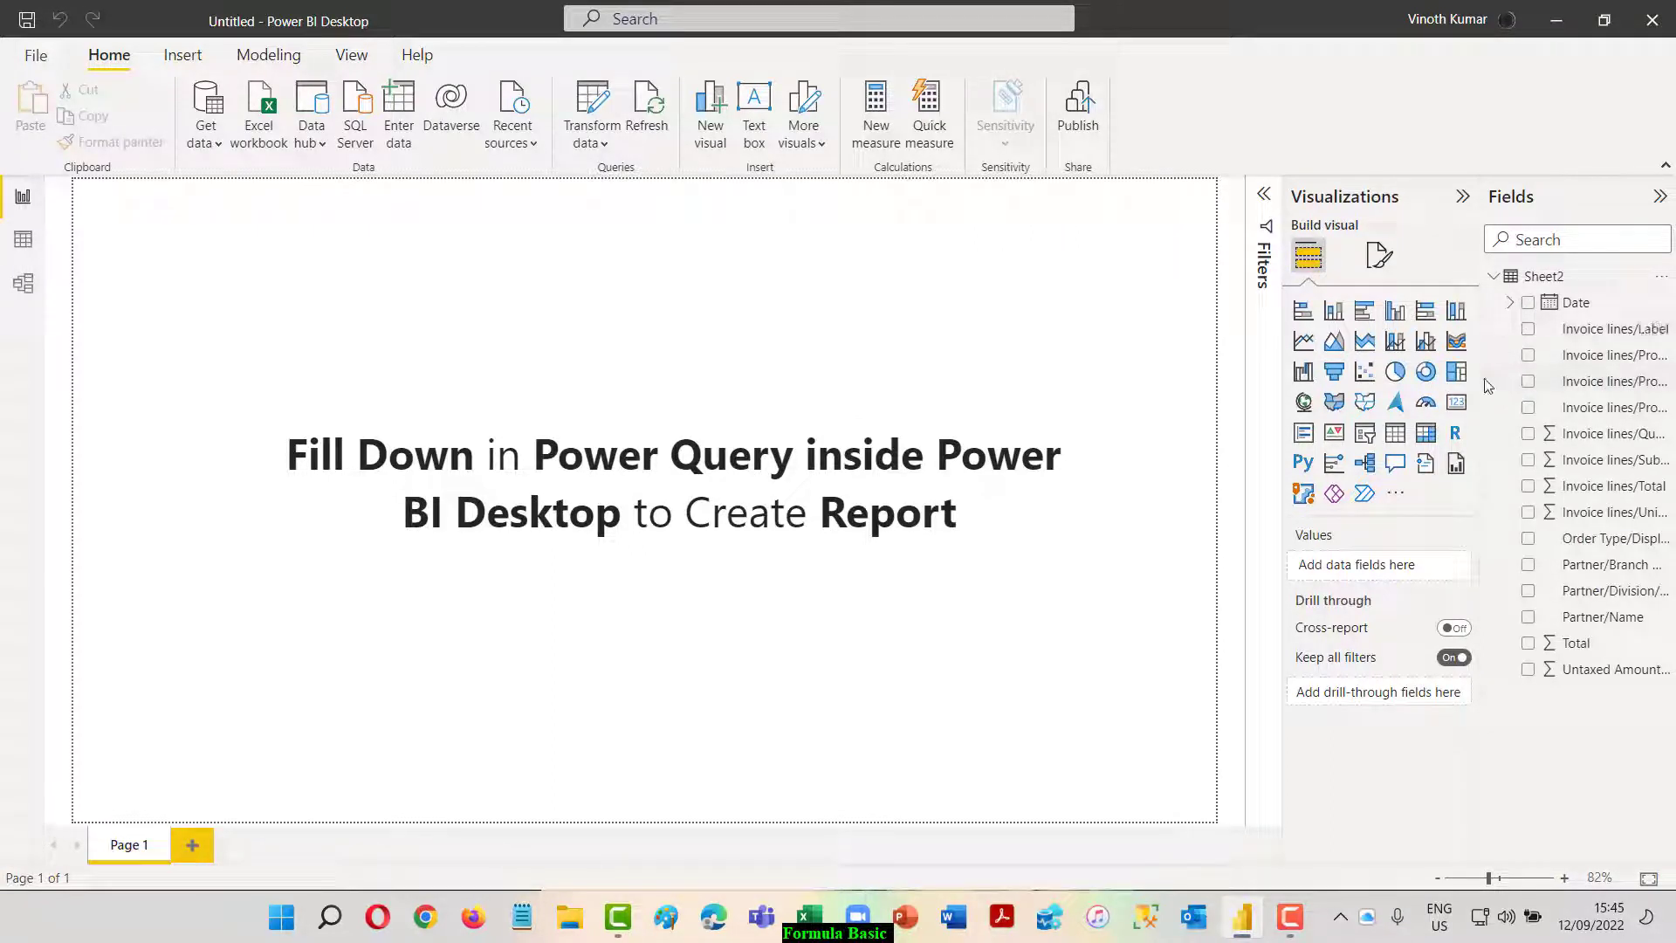
Widen the fields list and create a table visual with Invoice lines/Product/Name and Total from Sheet2
left_click_drag(1477, 384, 1173, 373)
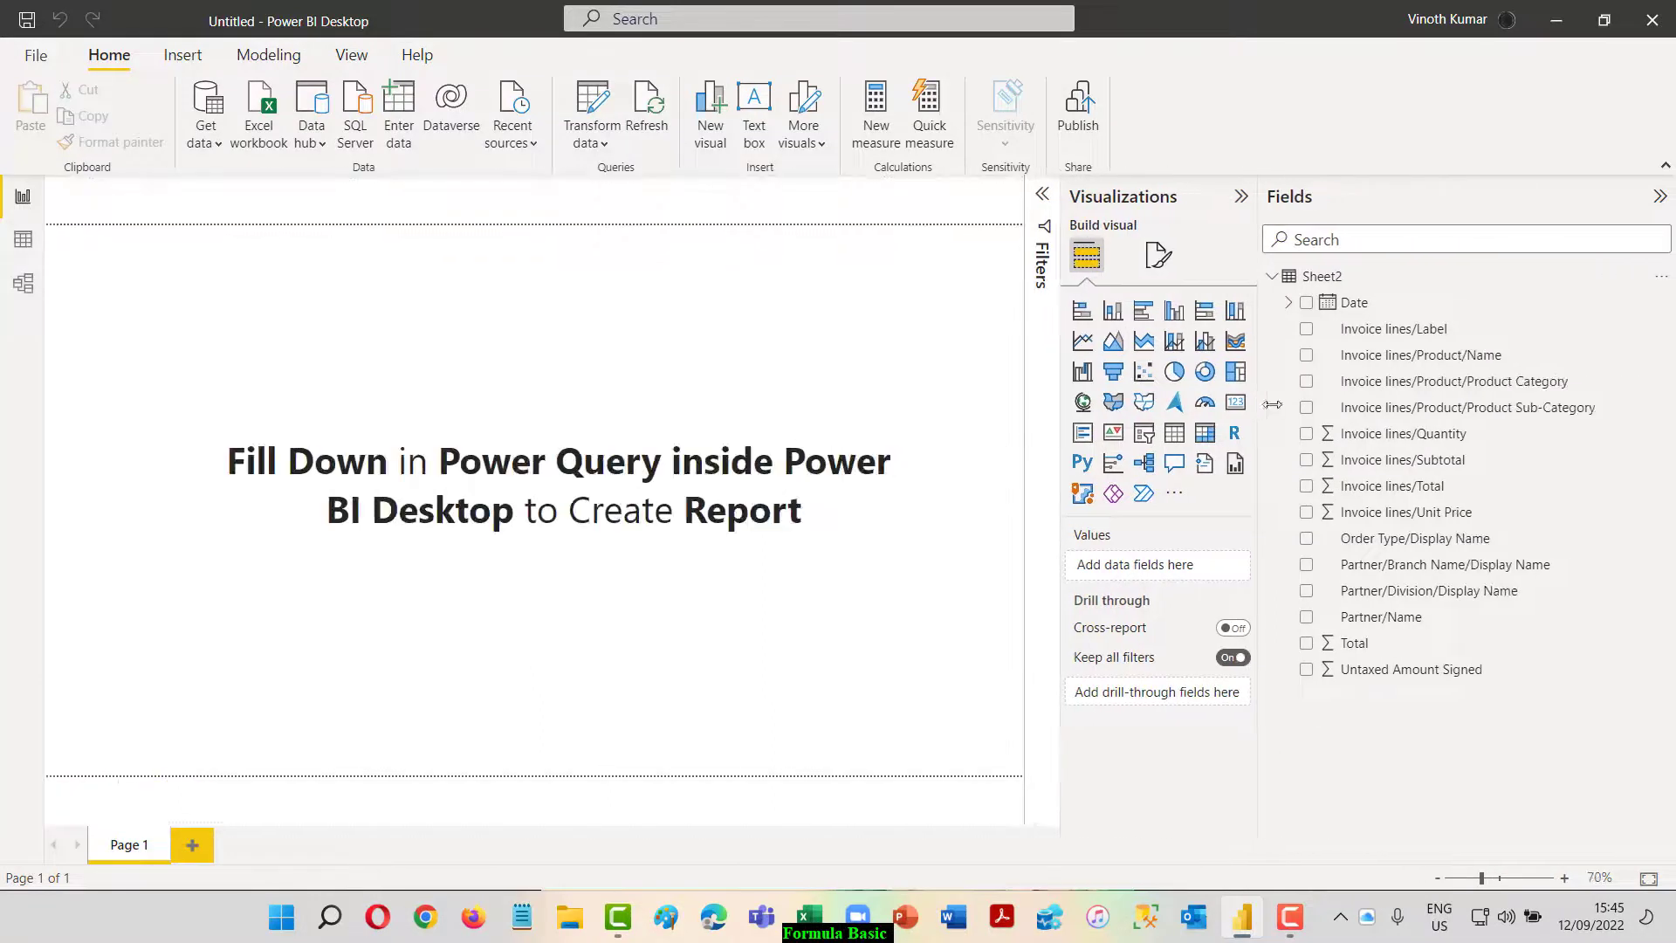
left_click(1306, 355)
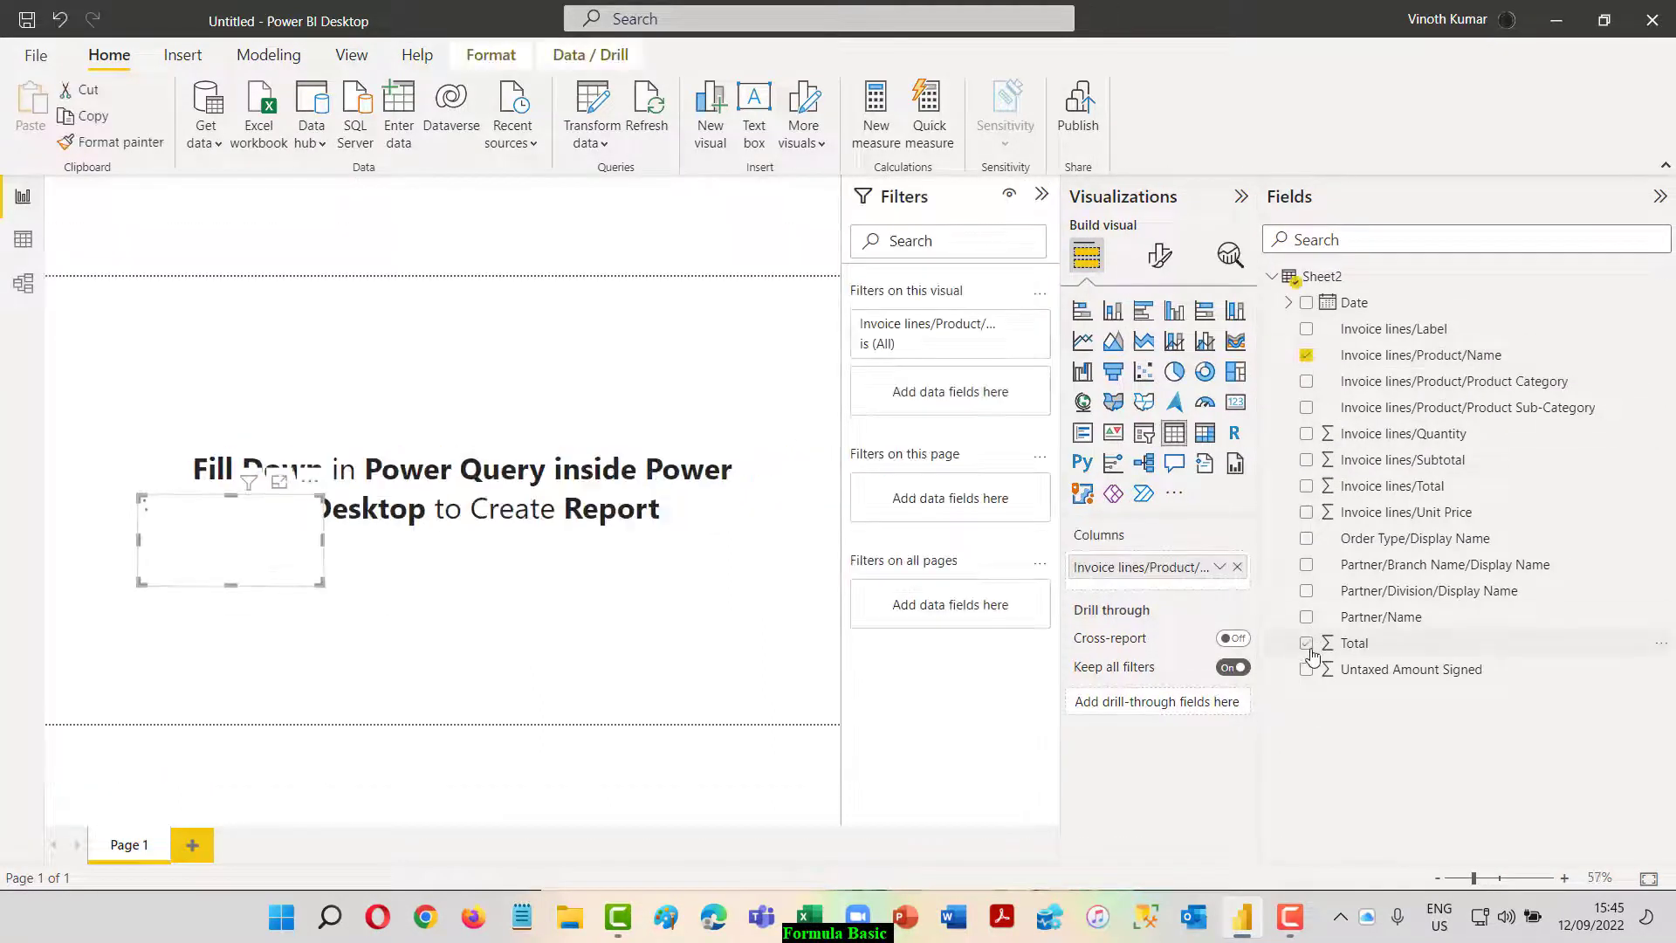
left_click(1306, 642)
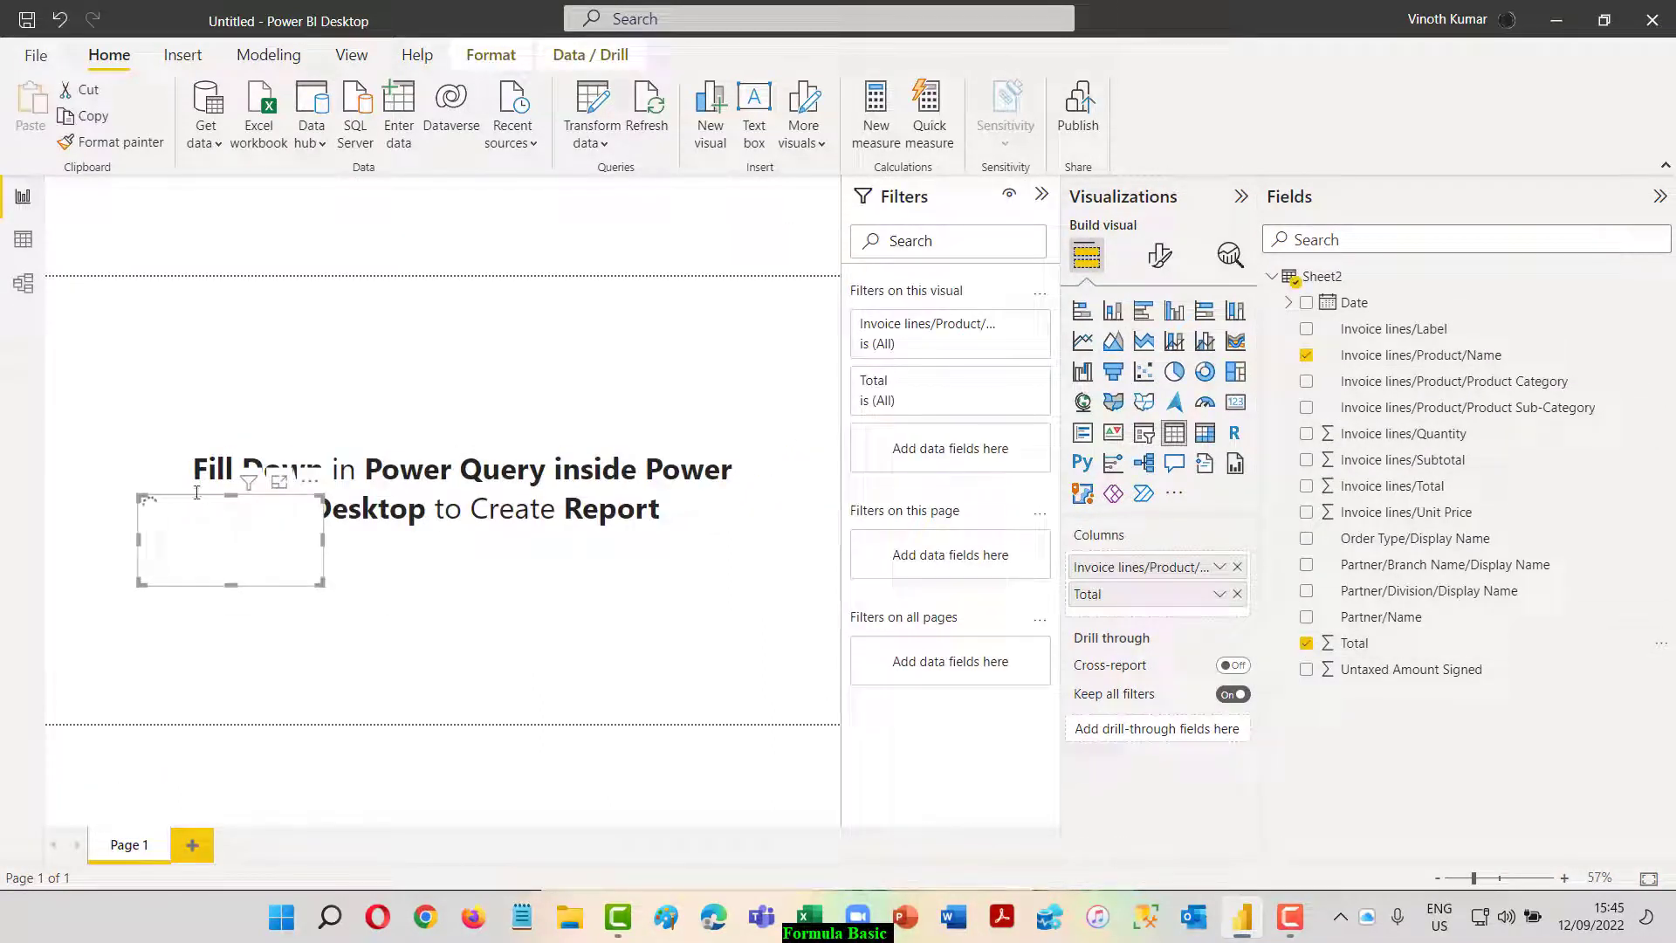
Place the product table beneath the page's title text and enlarge it to fit more rows and the Total column
left_click_drag(315, 559, 742, 625)
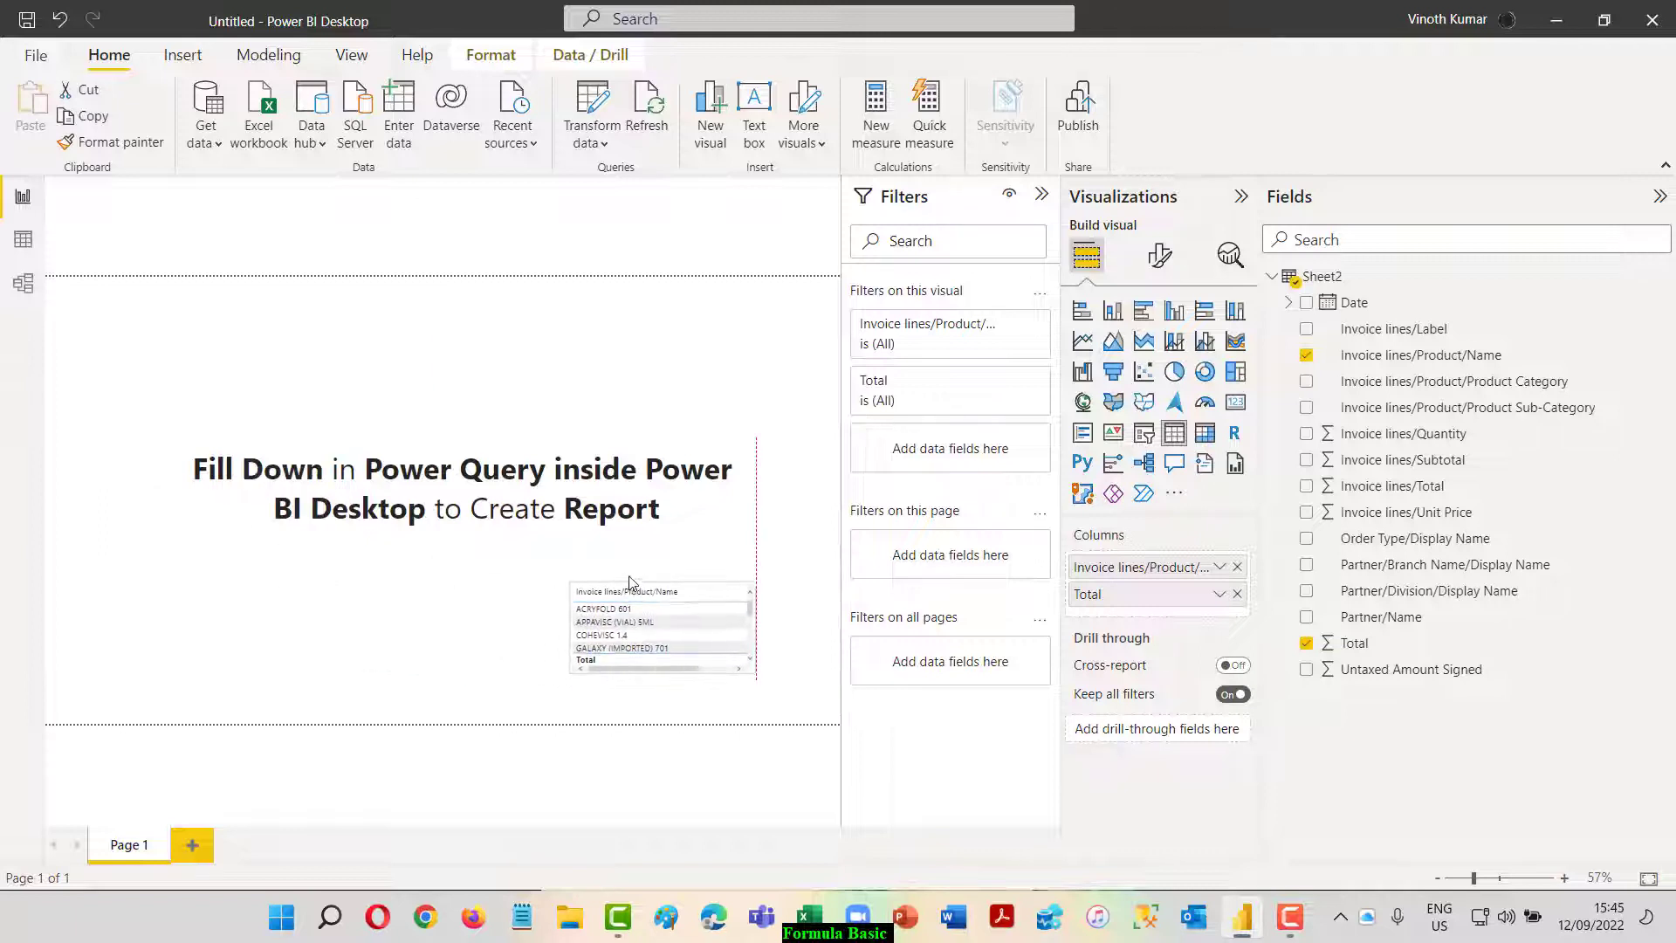
left_click(486, 627)
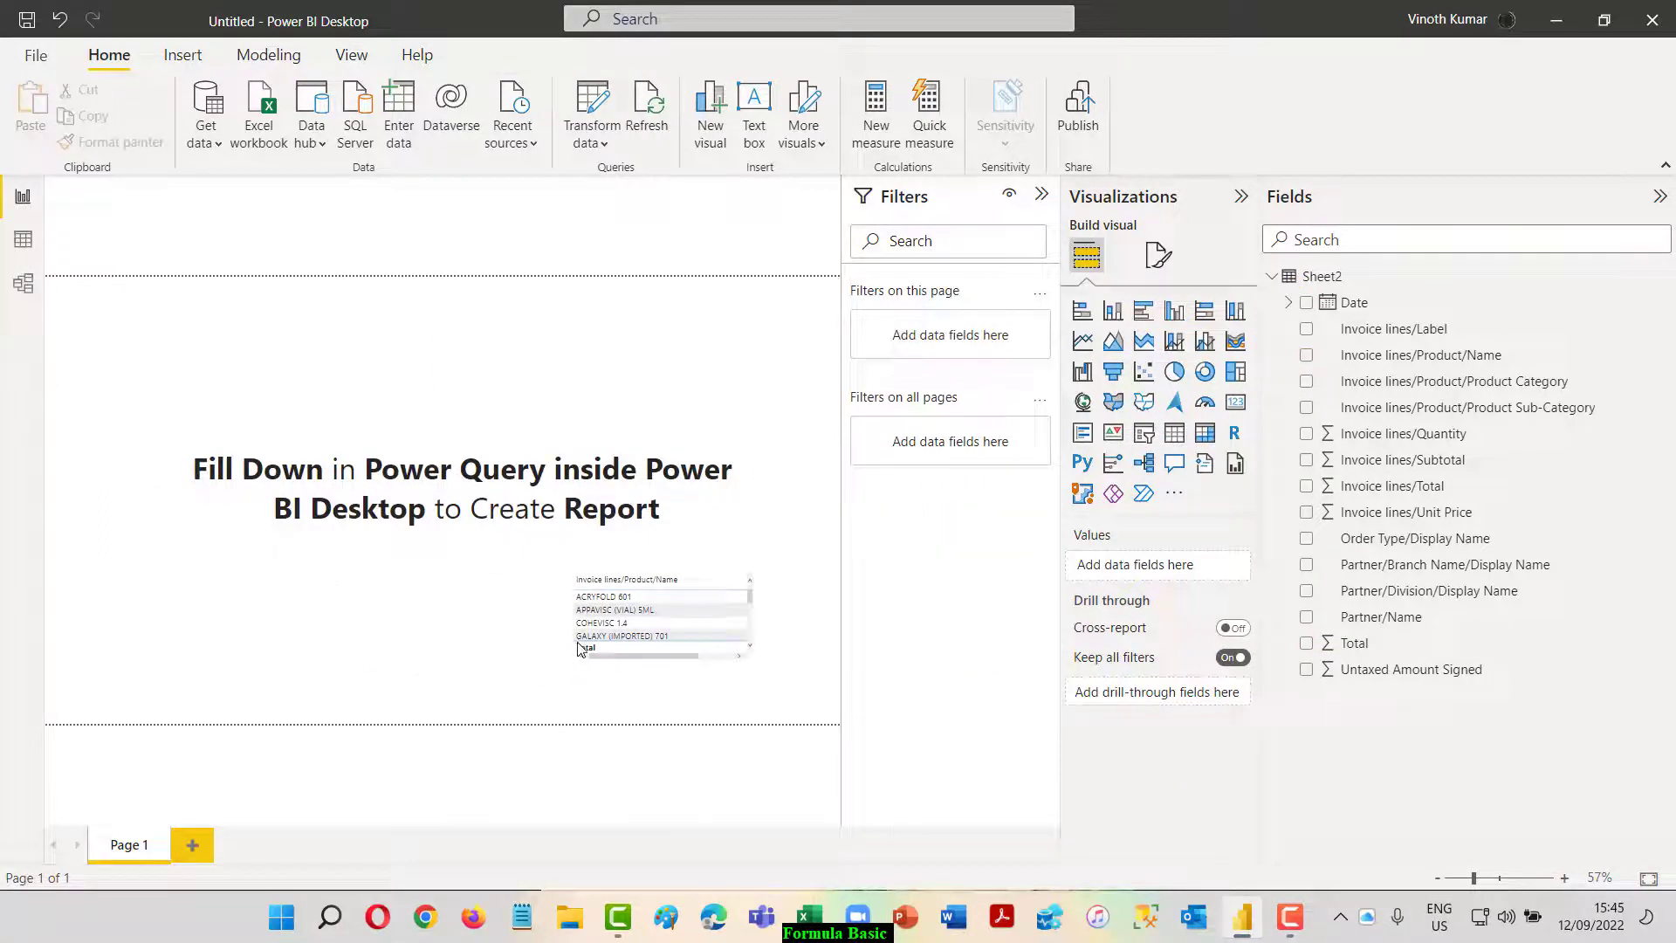
left_click(616, 651)
left_click_drag(571, 616, 489, 617)
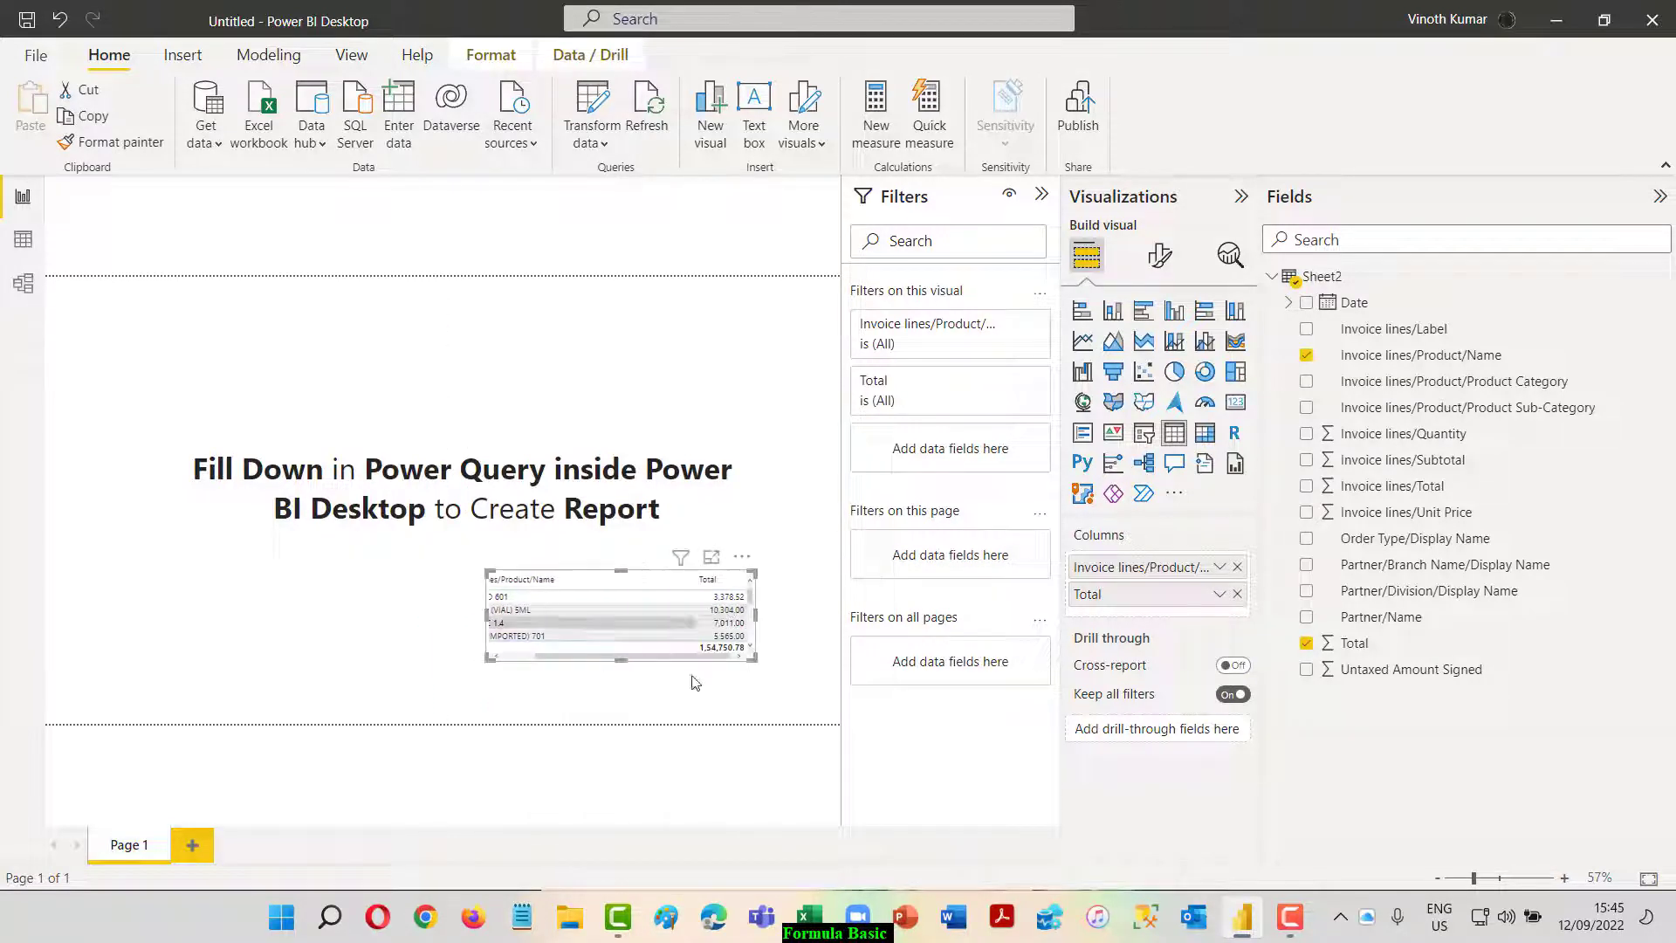
left_click_drag(754, 662, 762, 690)
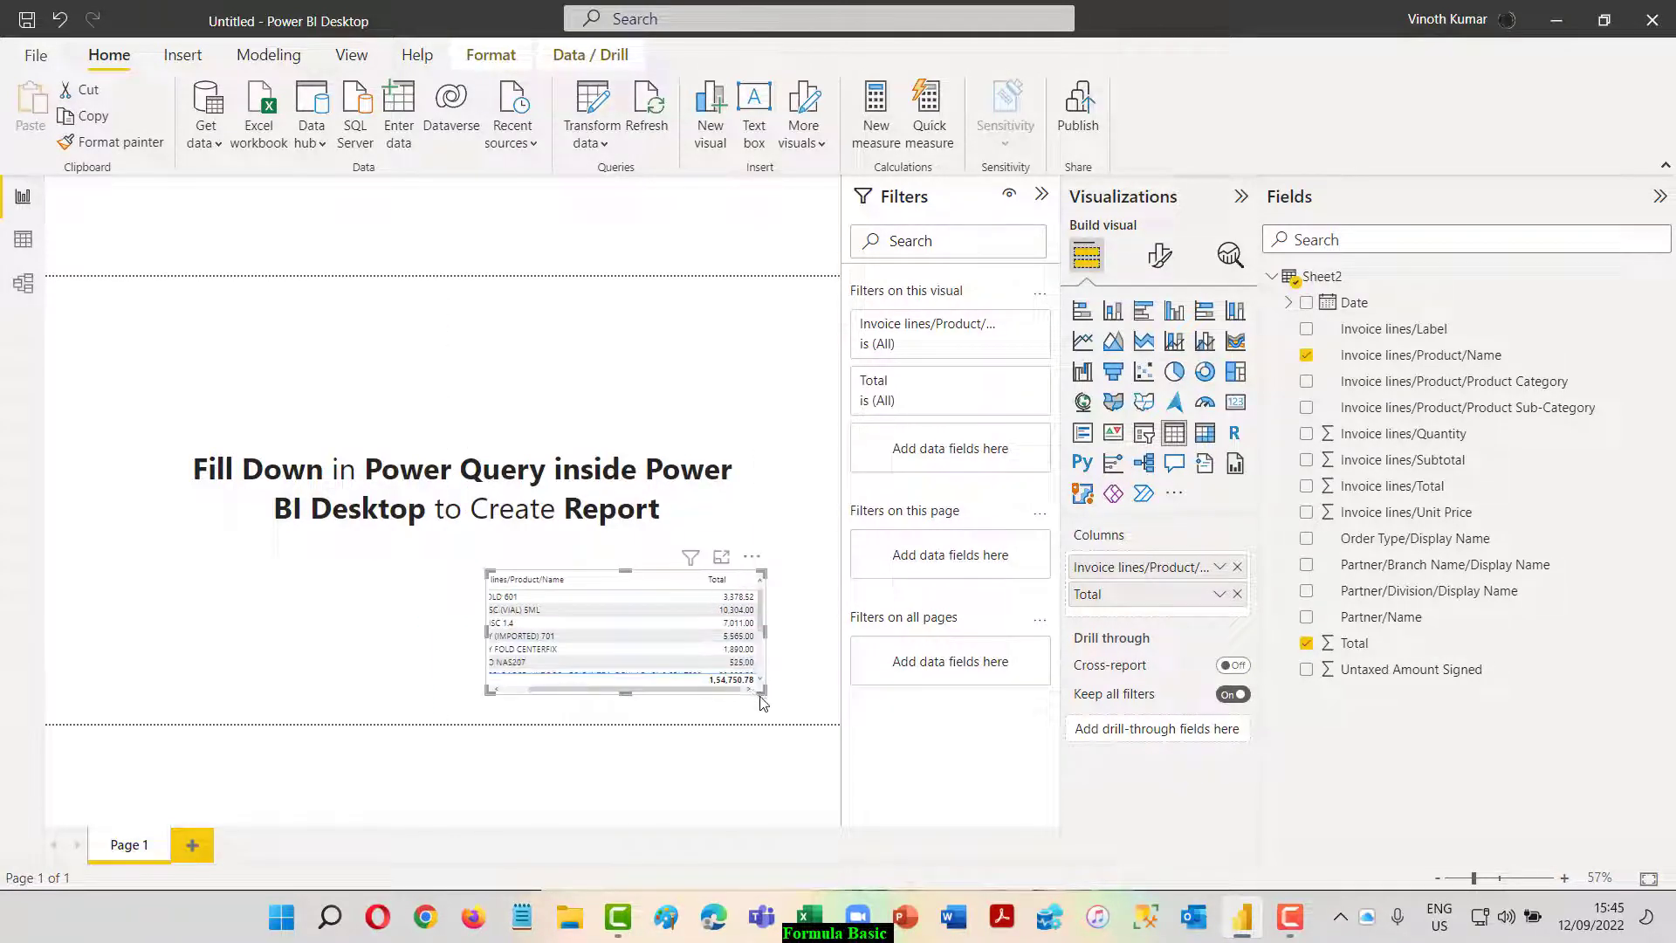
left_click_drag(763, 572, 788, 533)
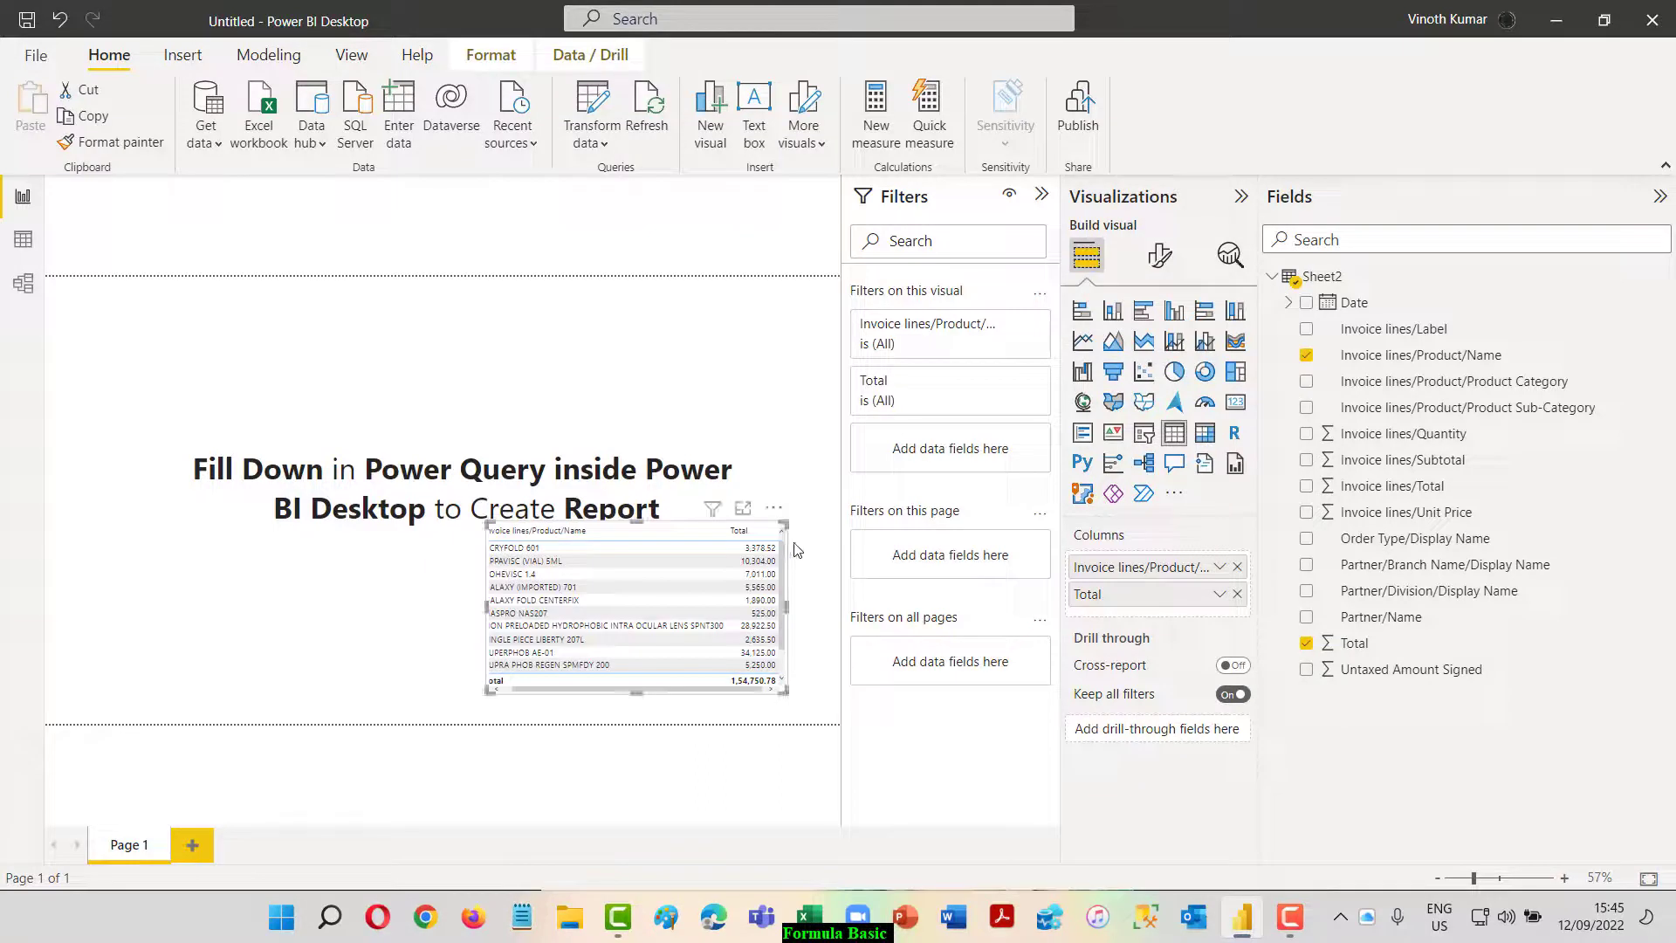
Cut the product table from Page 1, paste it onto a new report page and enlarge it to fit all product rows
key("Delete")
left_click(192, 845)
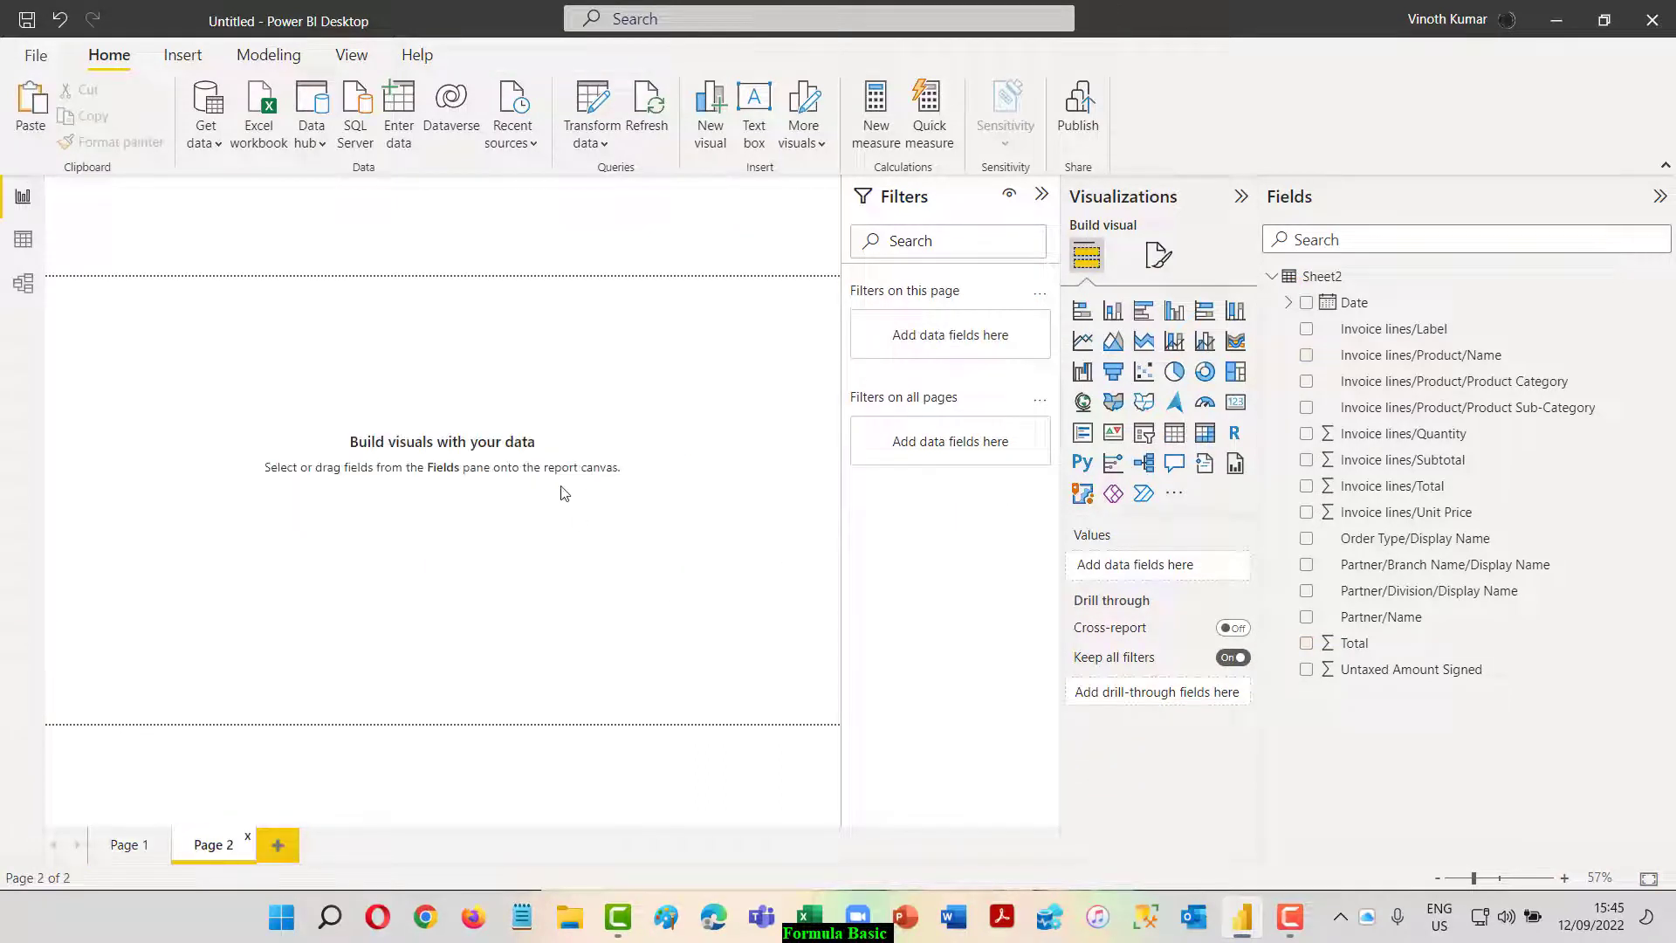
key("ctrl+v")
left_click_drag(490, 525, 470, 359)
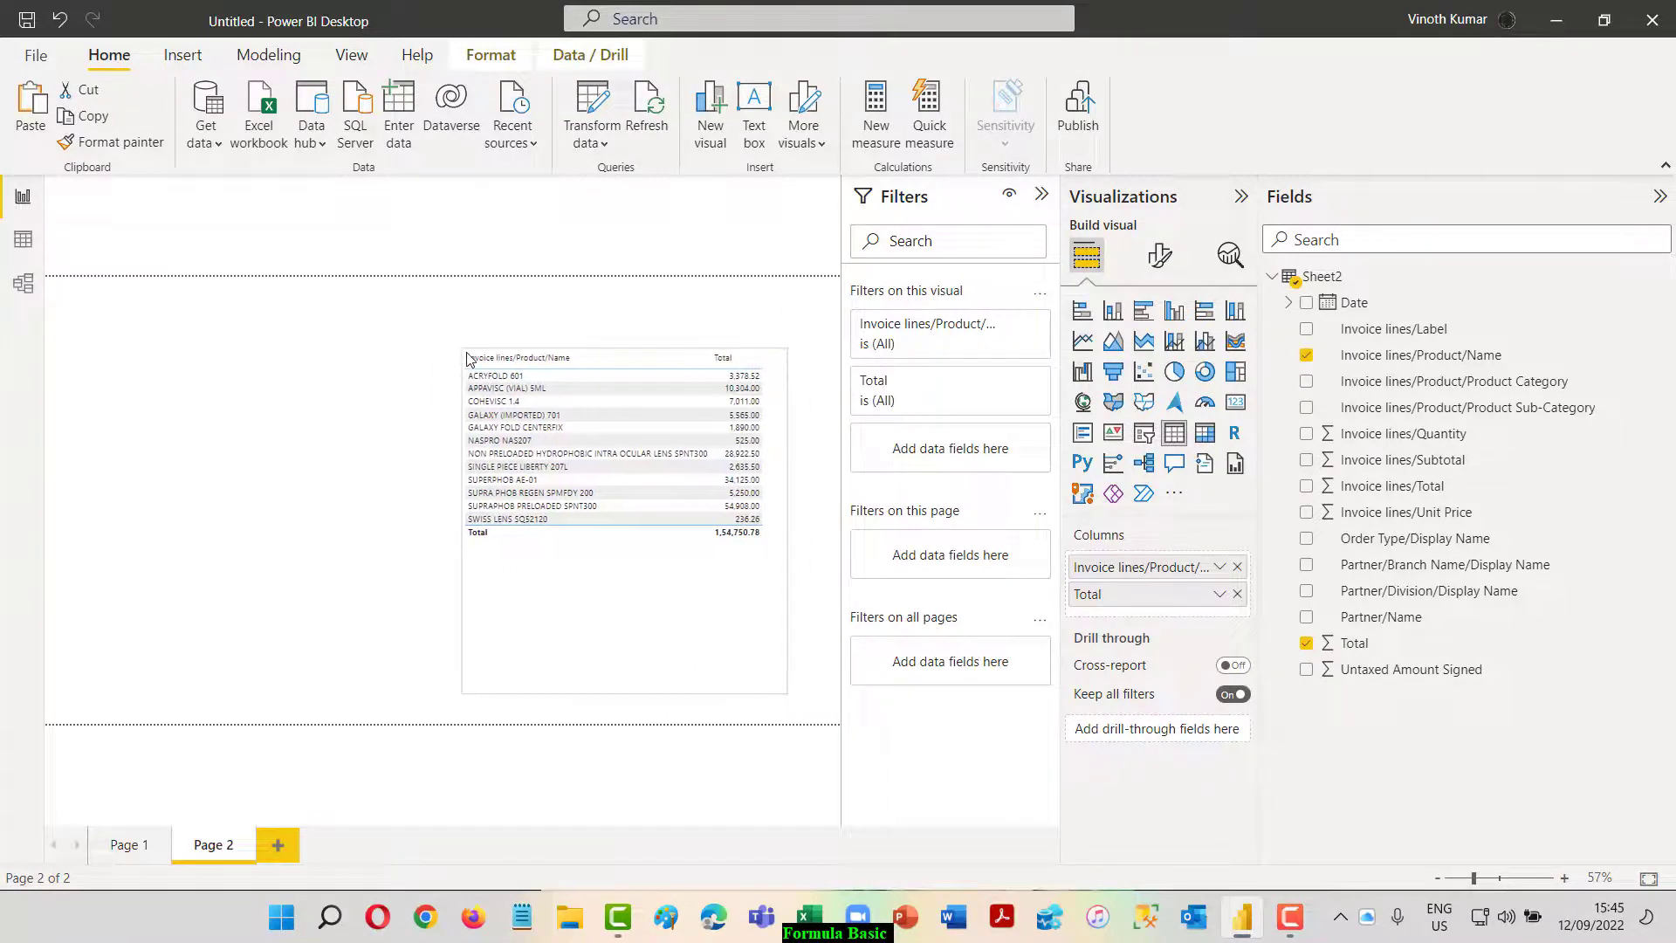
Collapse the Visualizations, Filters and Fields panes and shorten the product table to end just below its Total row
left_click(1241, 197)
left_click(1203, 196)
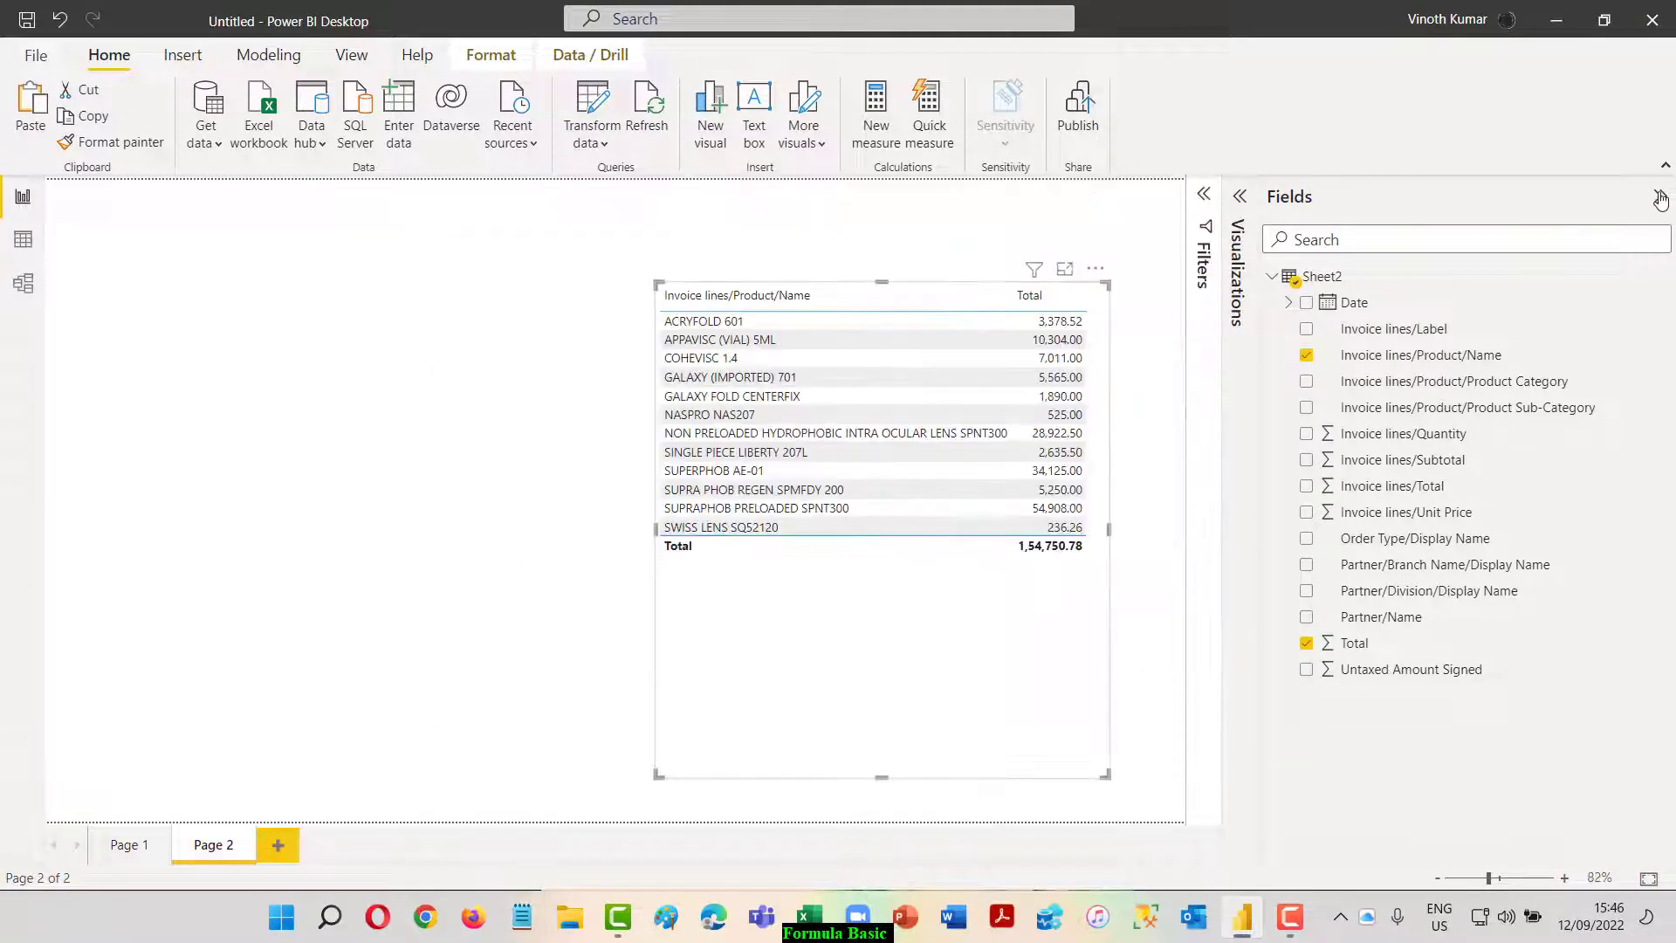
left_click(1659, 196)
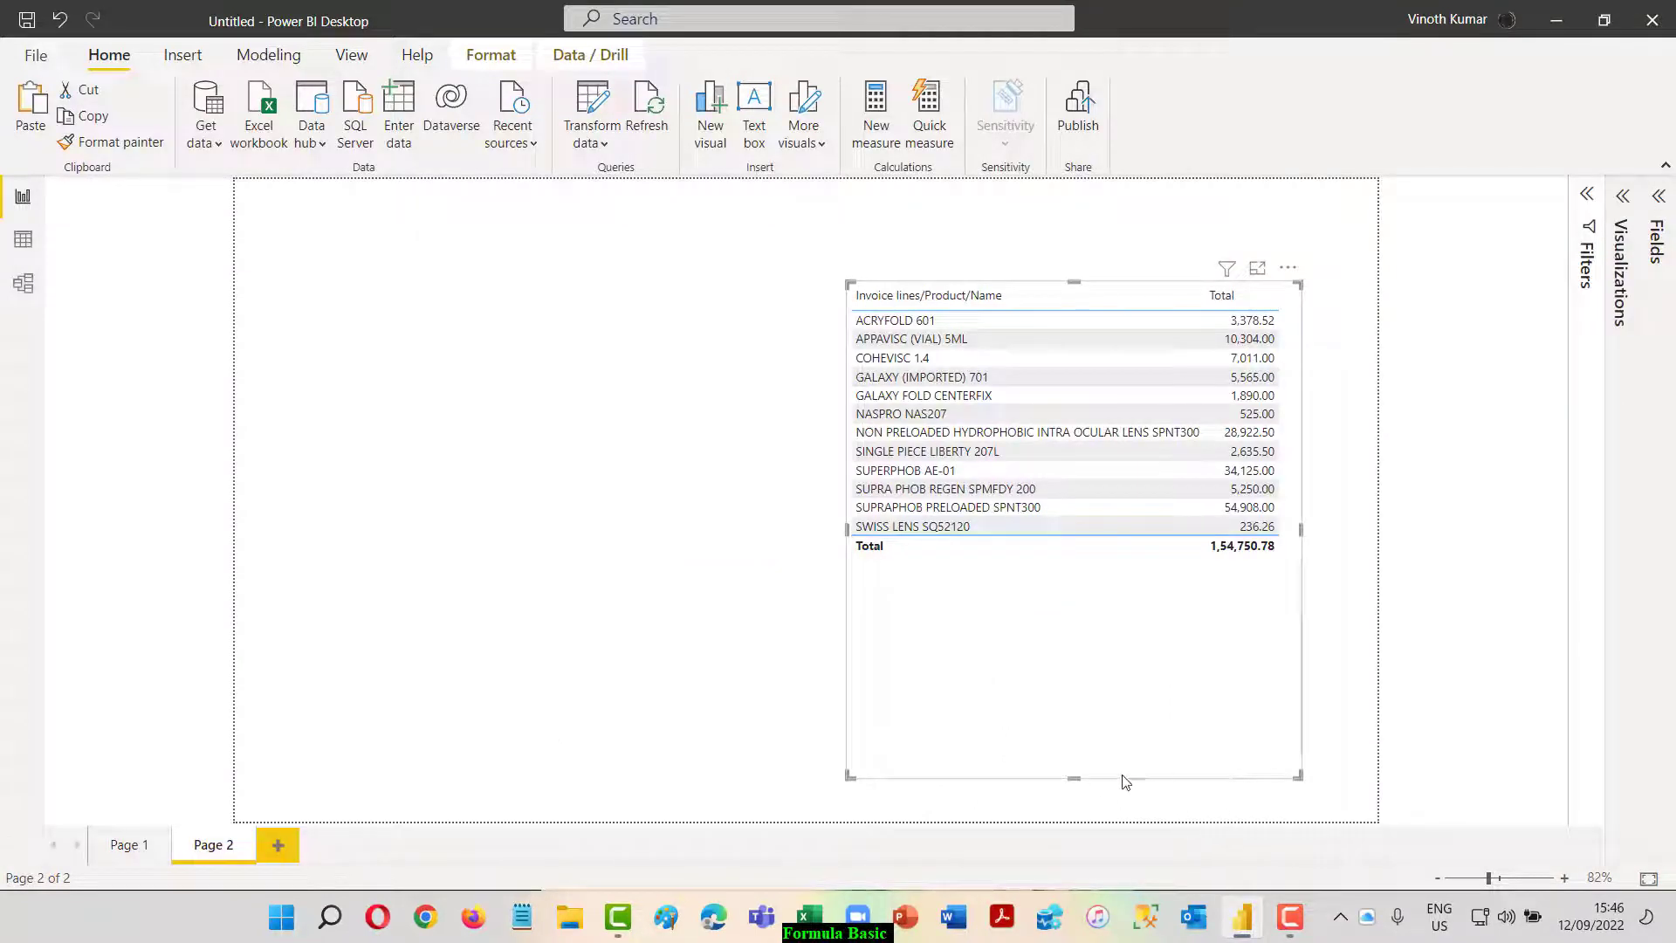
left_click_drag(1074, 775, 1082, 576)
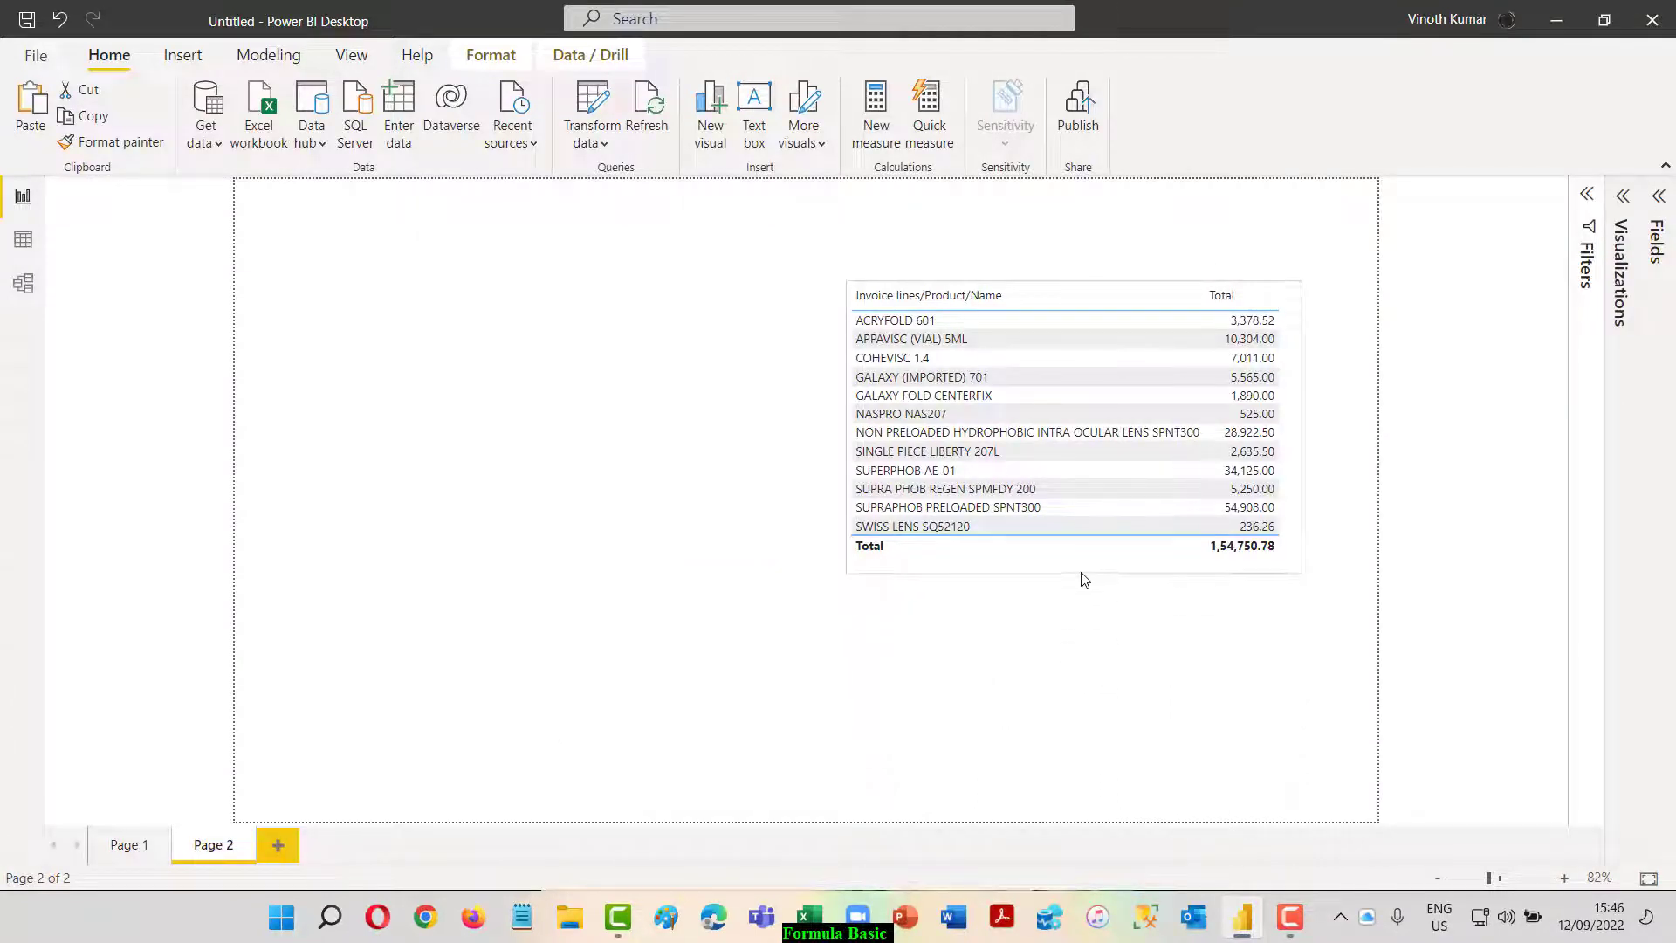
left_click(1097, 678)
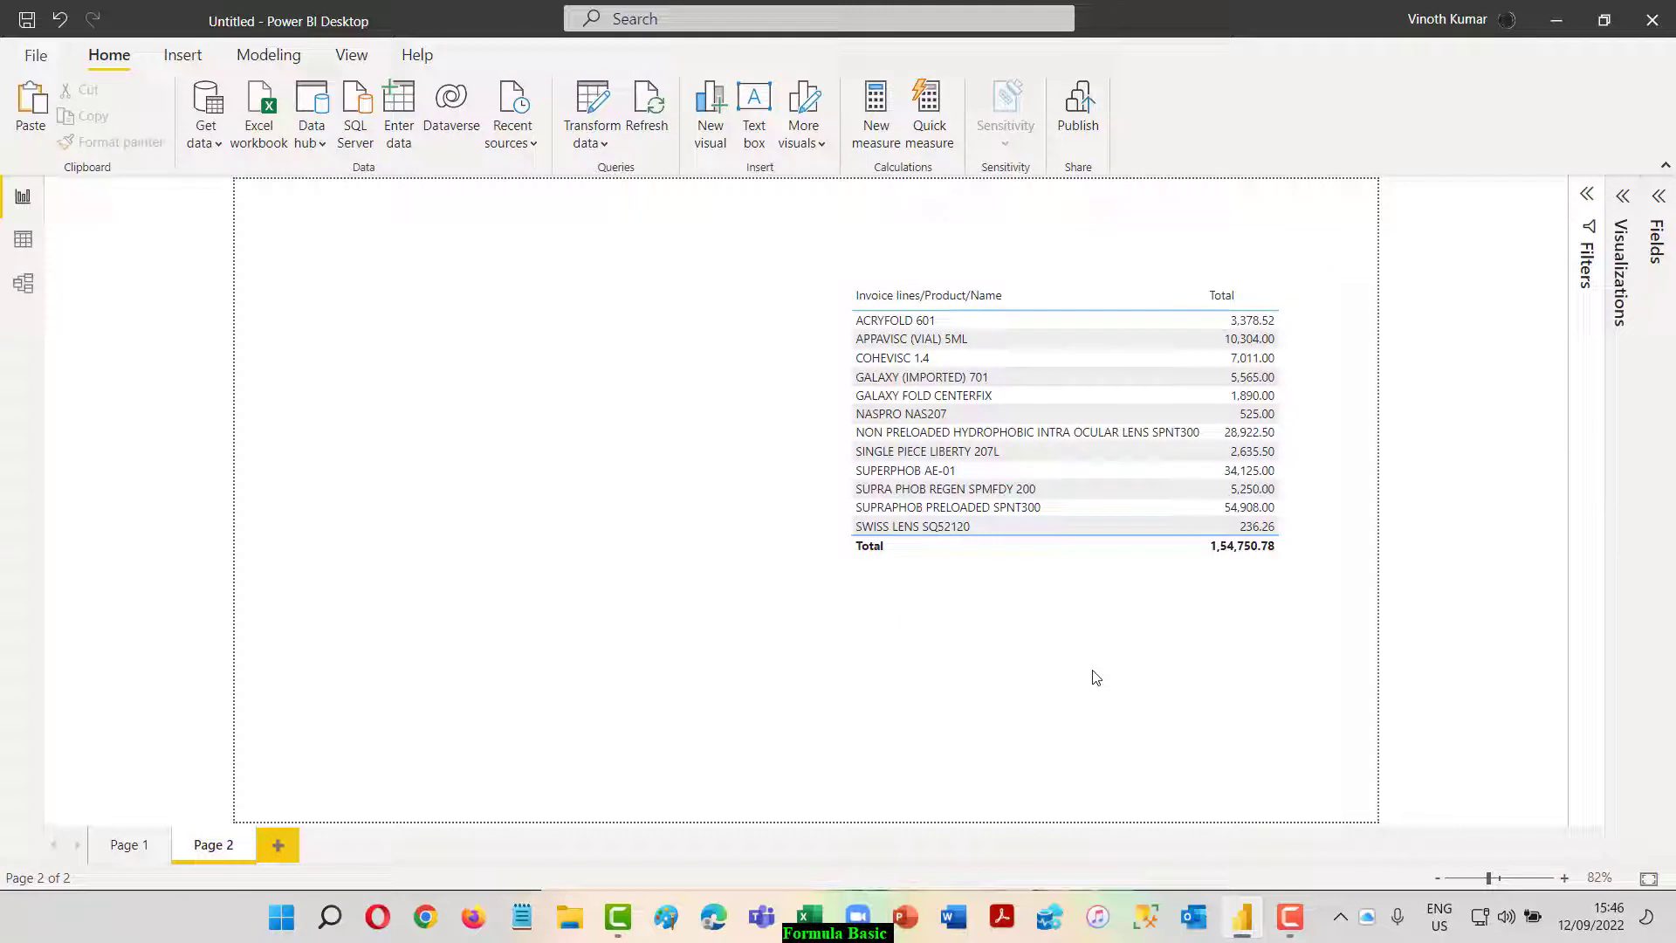
left_click(1291, 918)
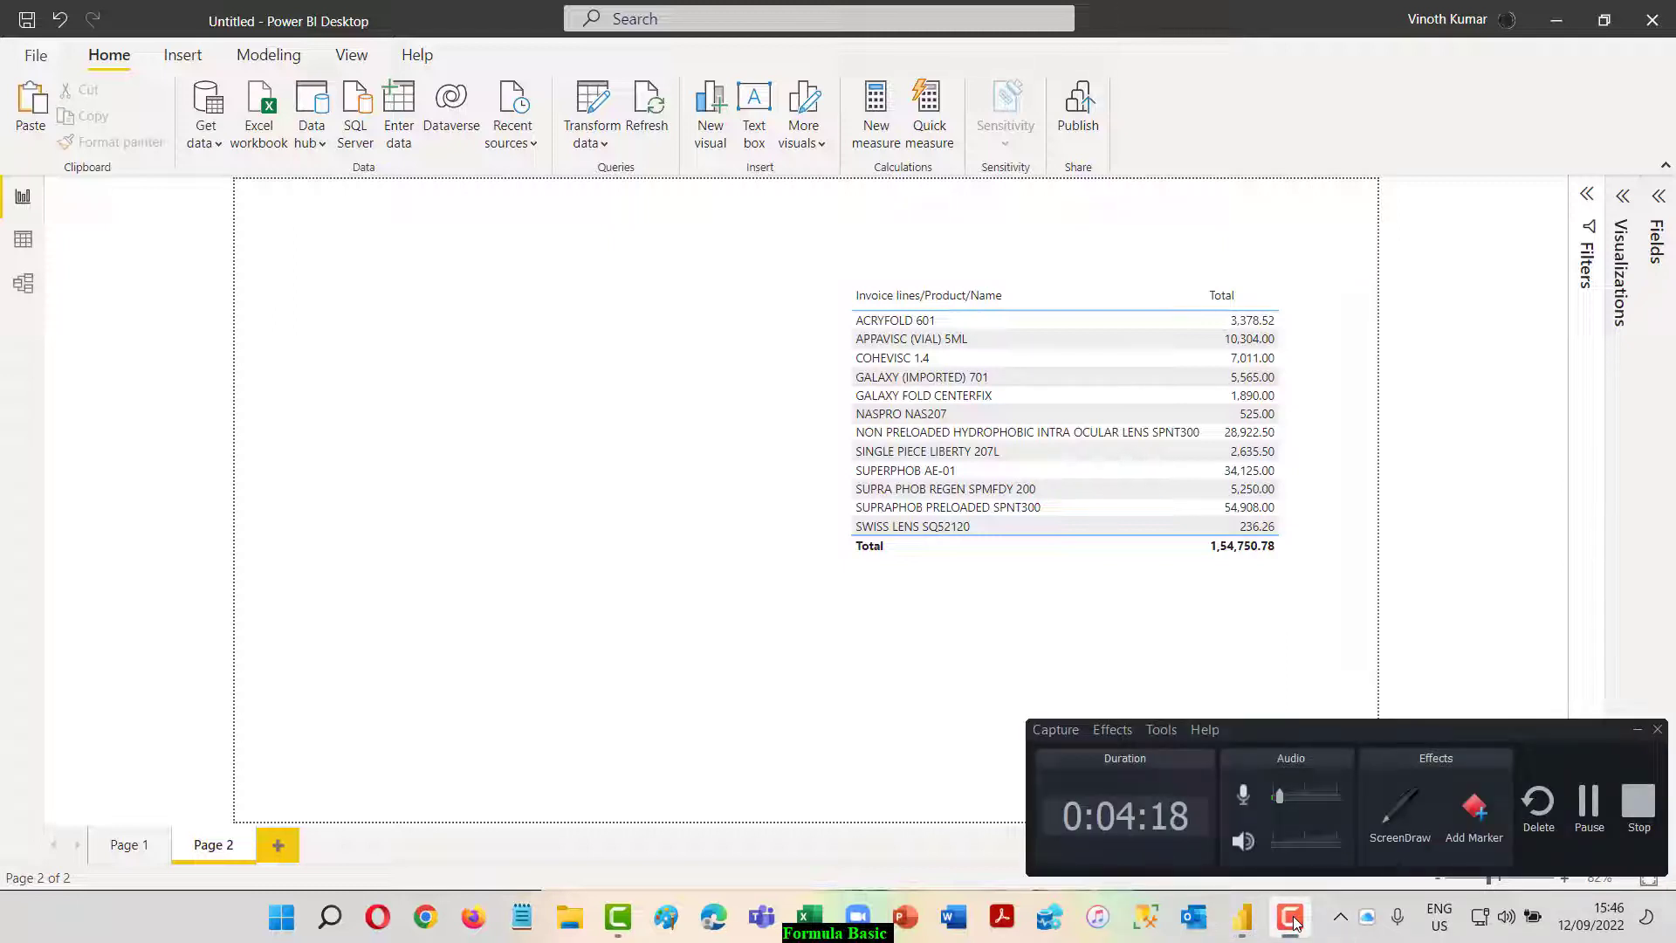